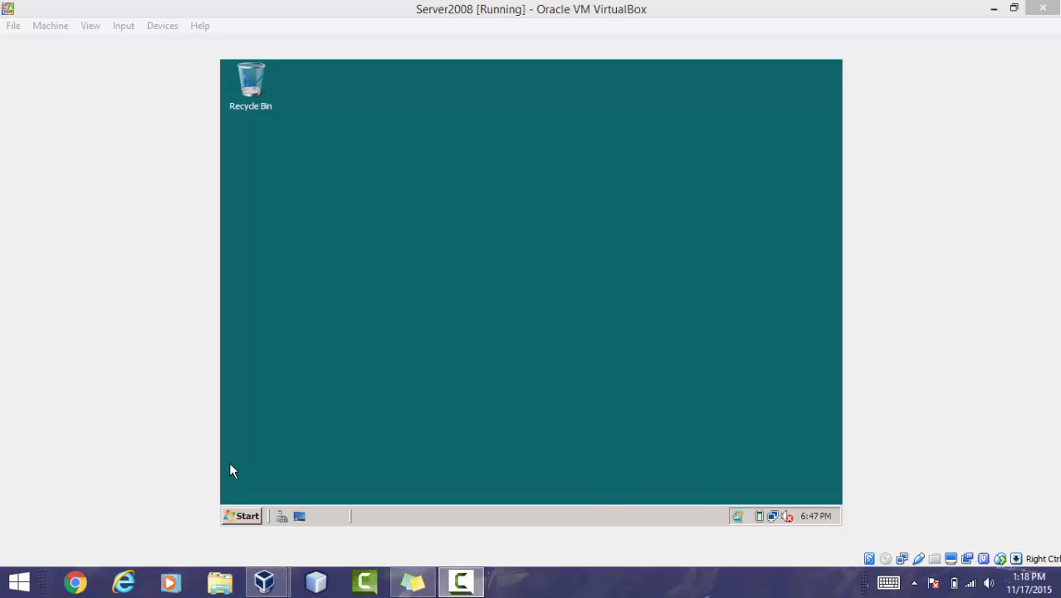
- Open the network connections list through Network and Sharing Center
{"action": "left_click", "coordinate": [251, 517]}
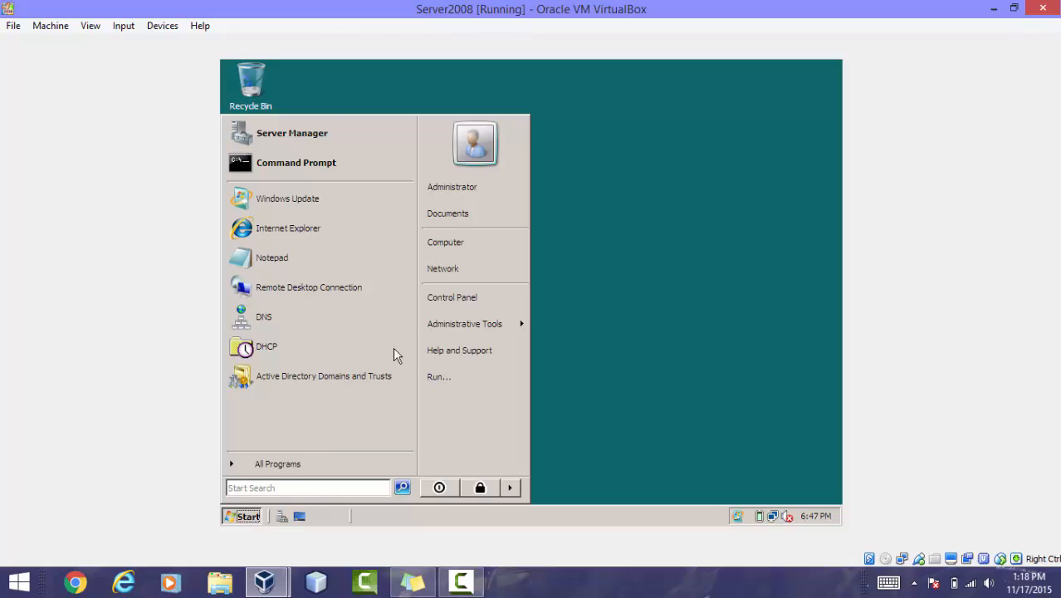
{"action": "left_click", "coordinate": [473, 274]}
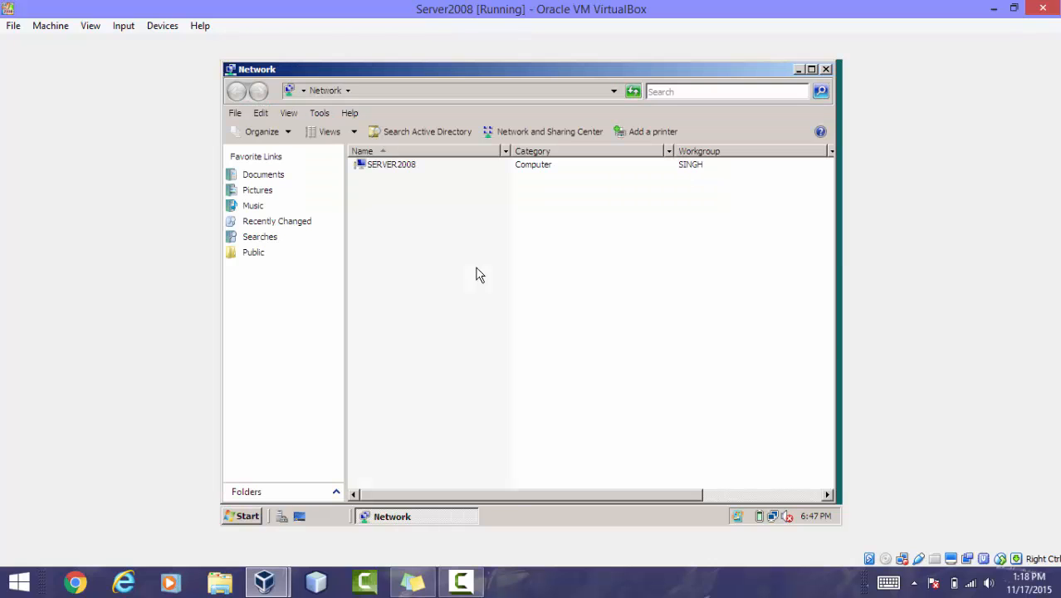
{"action": "left_click", "coordinate": [547, 131]}
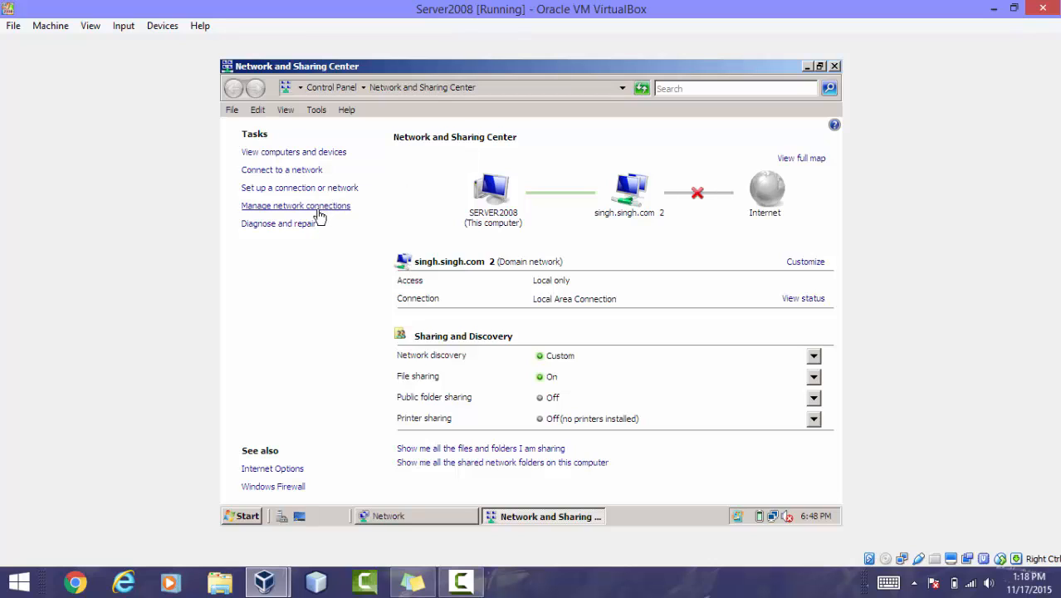
{"action": "left_click", "coordinate": [317, 210]}
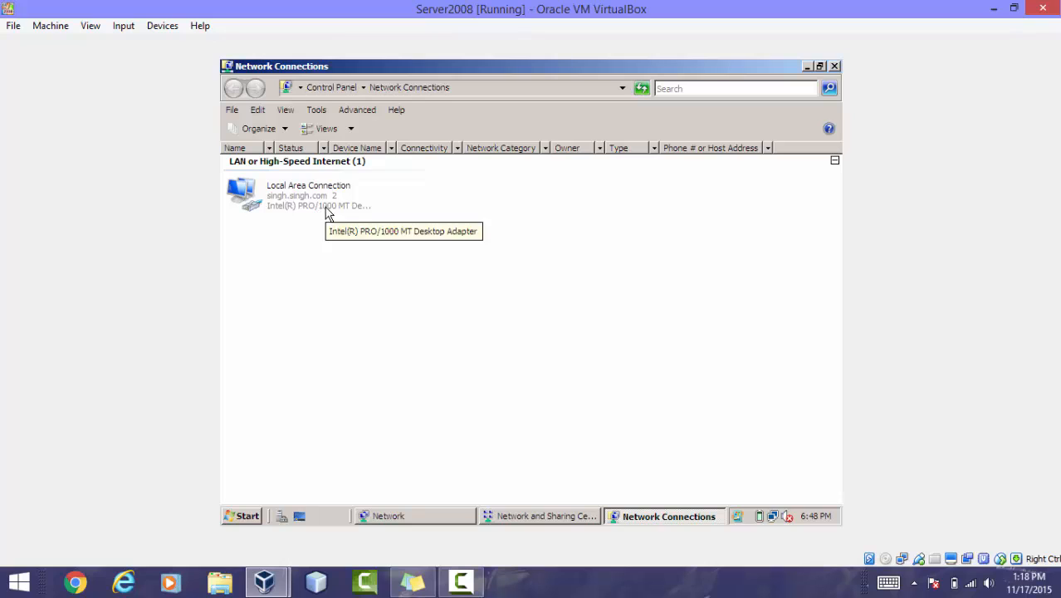
- Review the IPv4 properties of the Local Area Connection, then close its properties dialogs
{"action": "left_click", "coordinate": [326, 213]}
{"action": "right_click", "coordinate": [327, 214]}
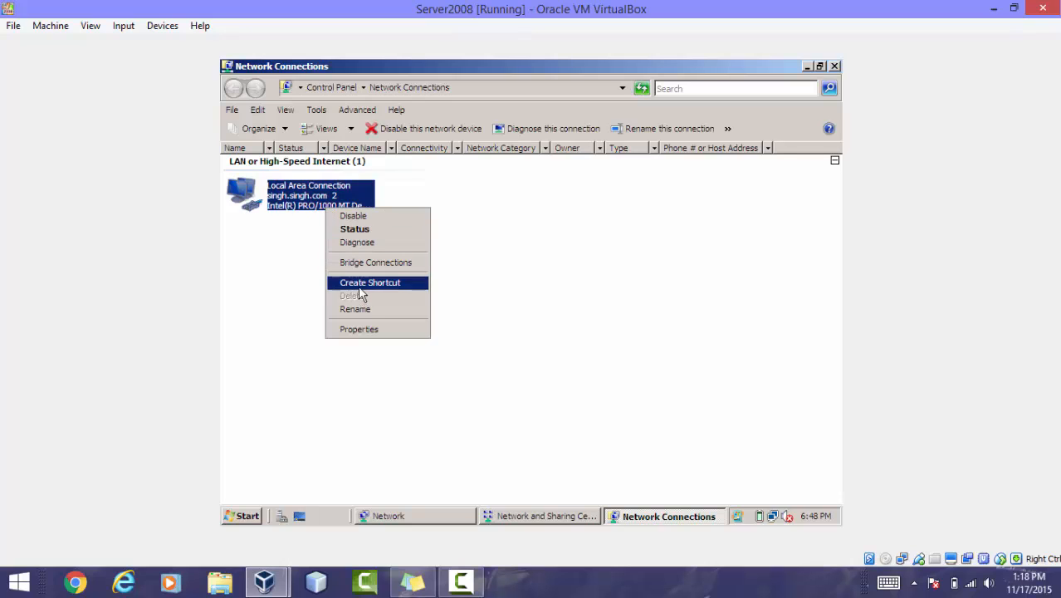
{"action": "left_click", "coordinate": [357, 329]}
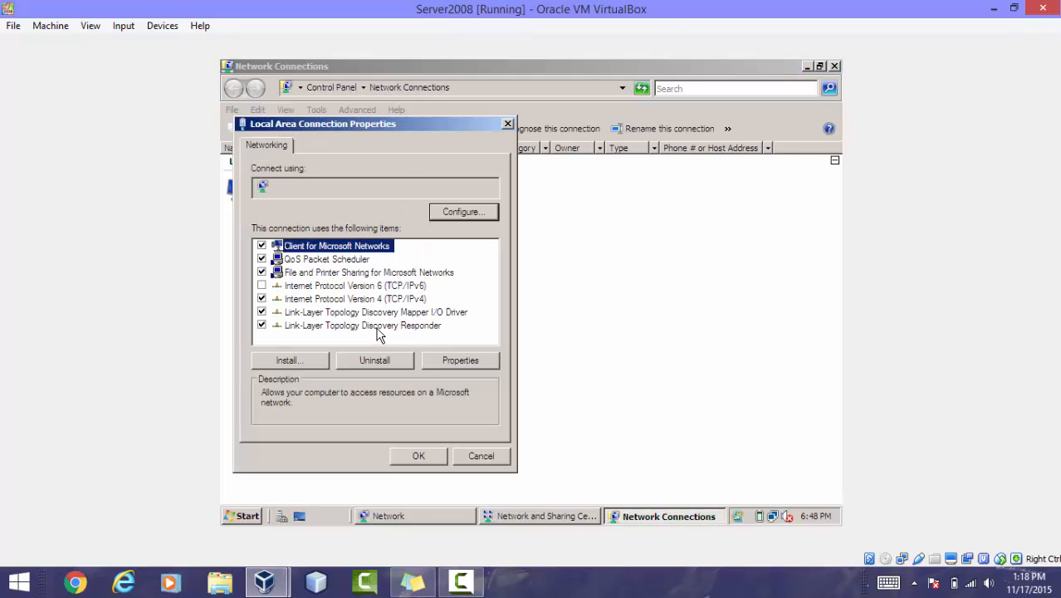
{"action": "left_click", "coordinate": [425, 301]}
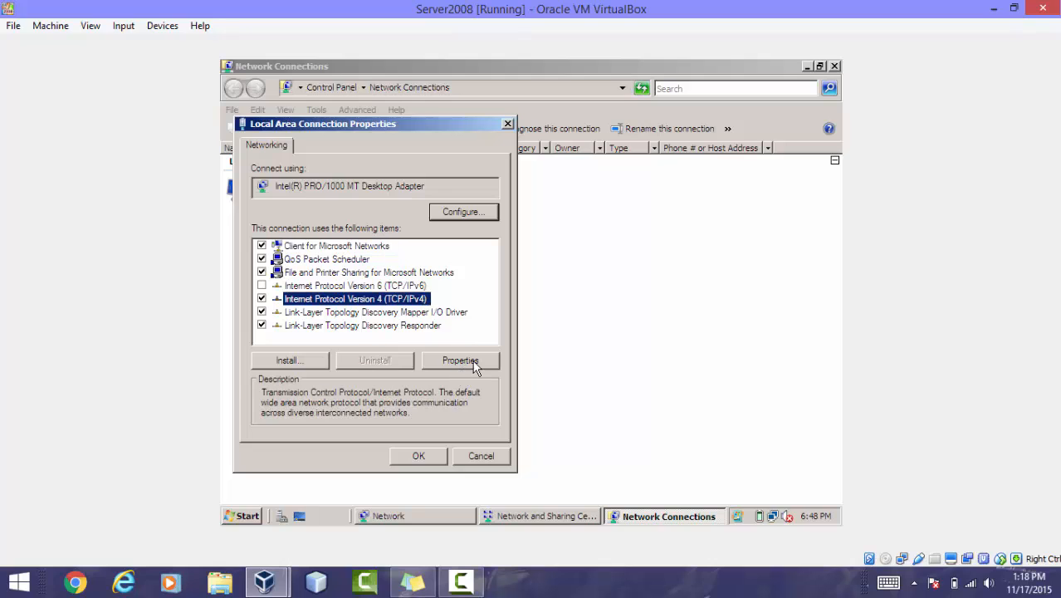
{"action": "left_click", "coordinate": [471, 362]}
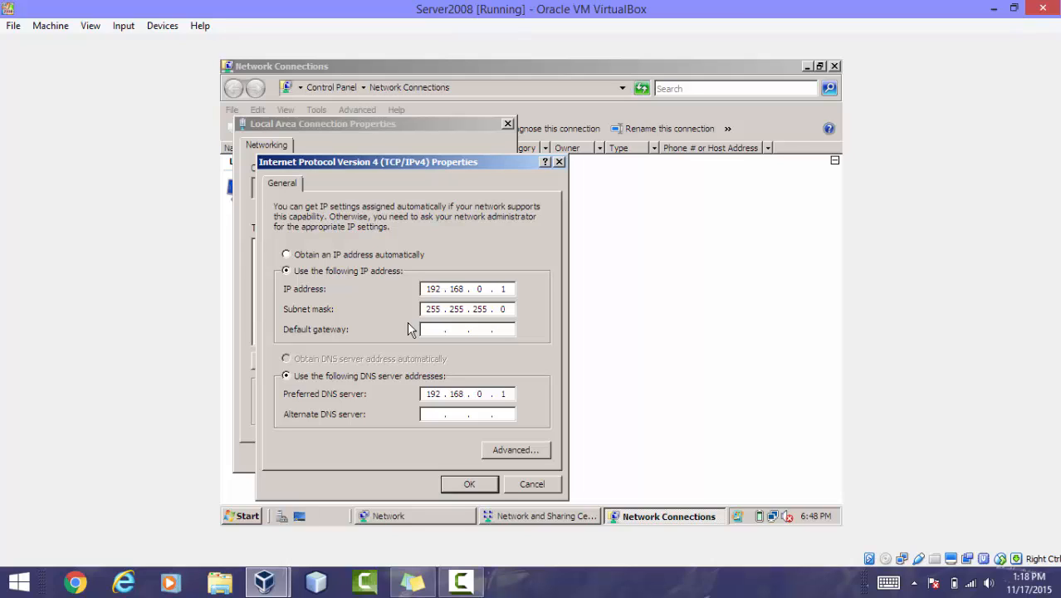
{"action": "left_click", "coordinate": [562, 163]}
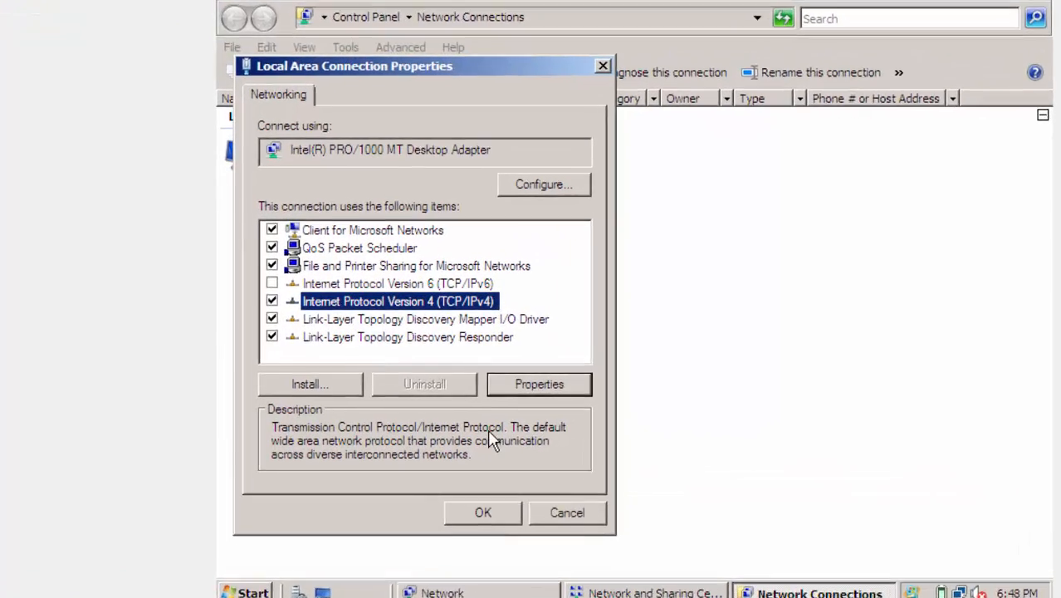
{"action": "left_click", "coordinate": [597, 540]}
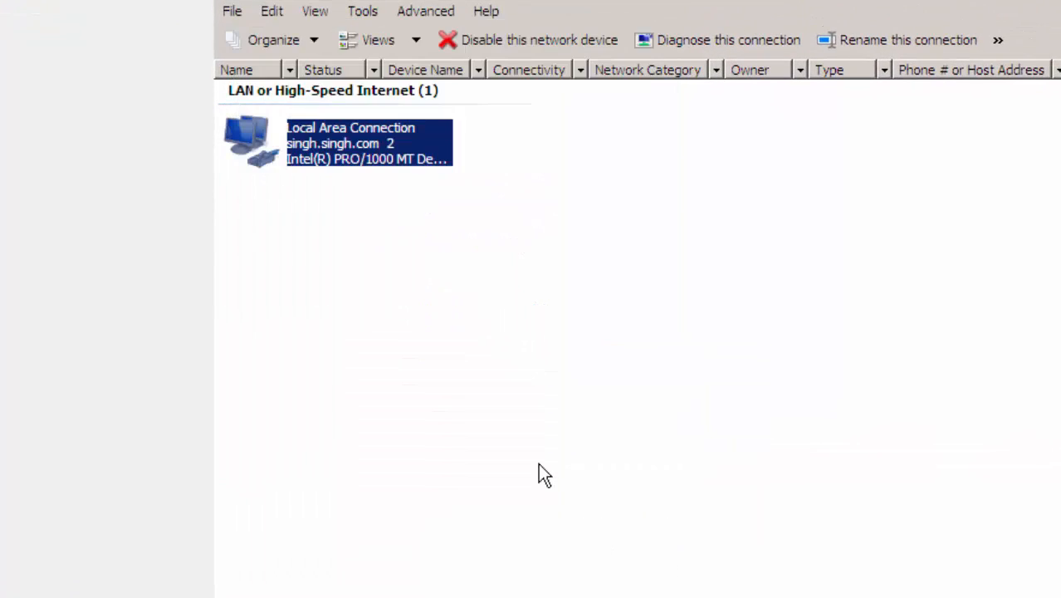
{"action": "left_click", "coordinate": [537, 462]}
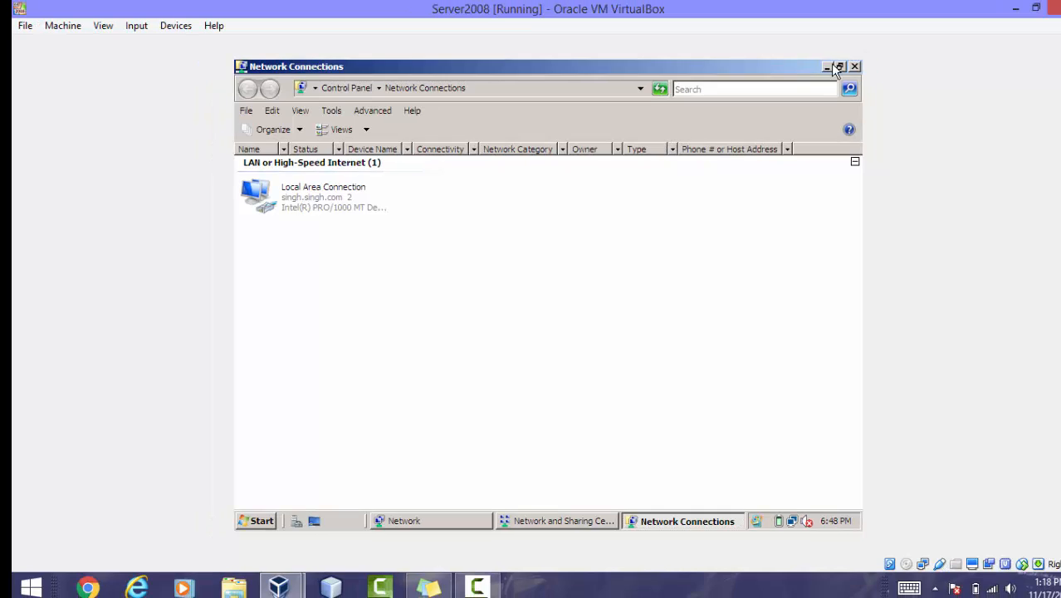
- Minimize the three open network windows and open DNS Manager from Administrative Tools
{"action": "left_click", "coordinate": [829, 63]}
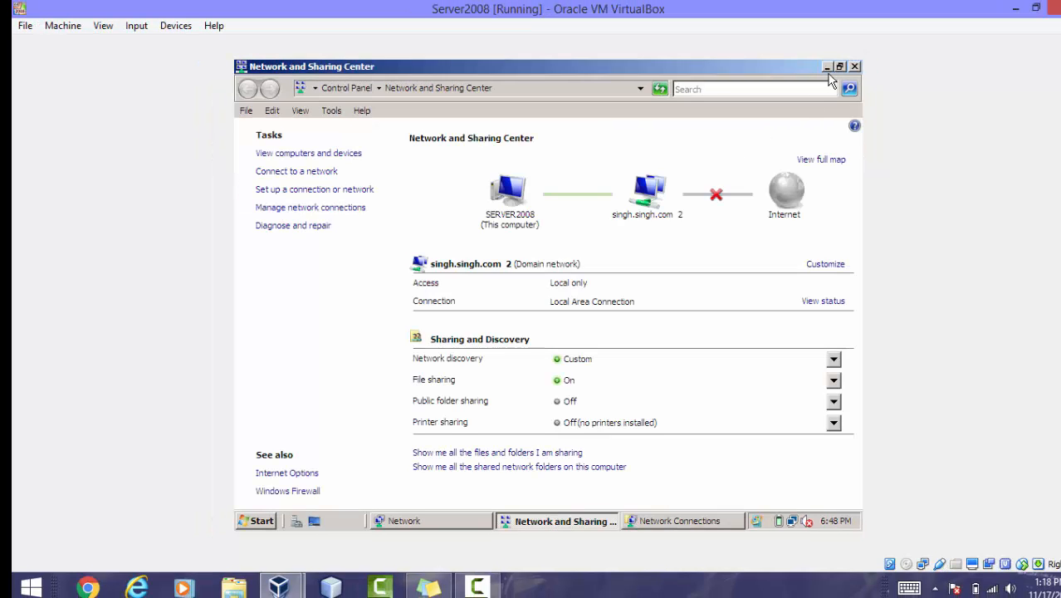
{"action": "left_click", "coordinate": [827, 68]}
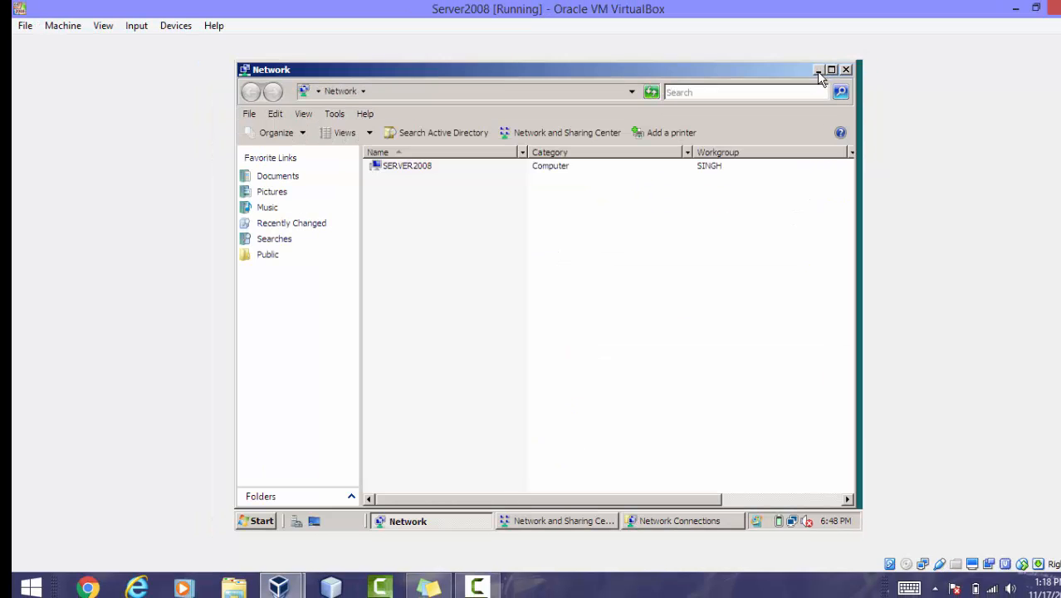
{"action": "left_click", "coordinate": [817, 70]}
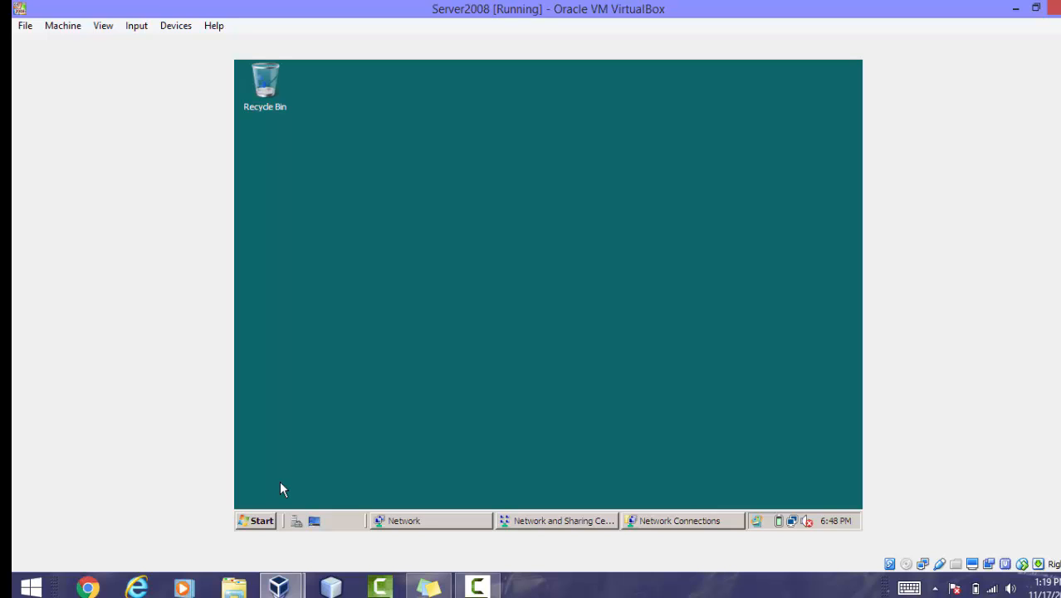
{"action": "left_click", "coordinate": [262, 521]}
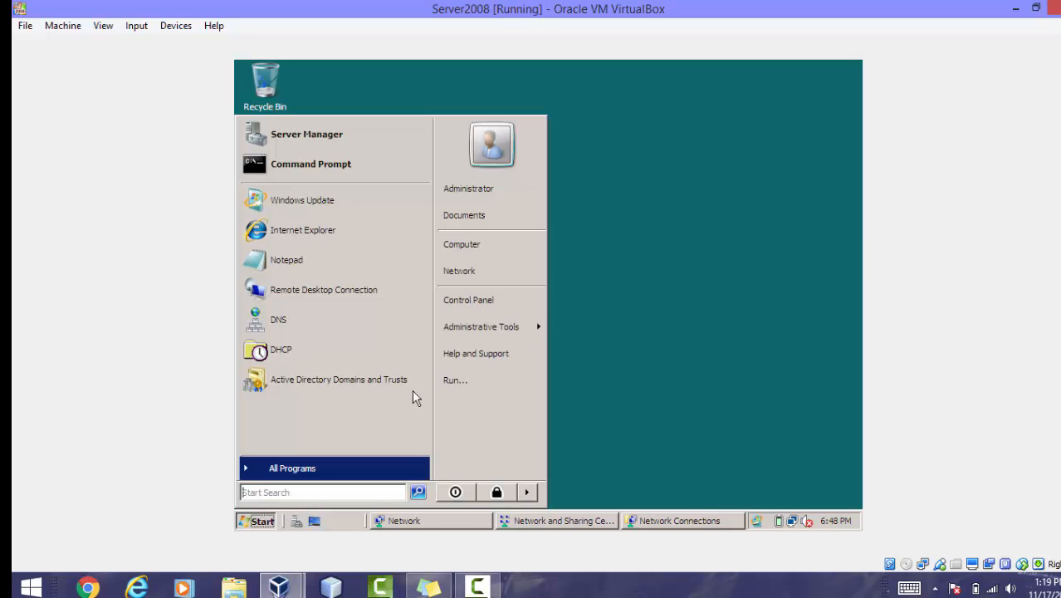
{"action": "mouse_move", "coordinate": [488, 328]}
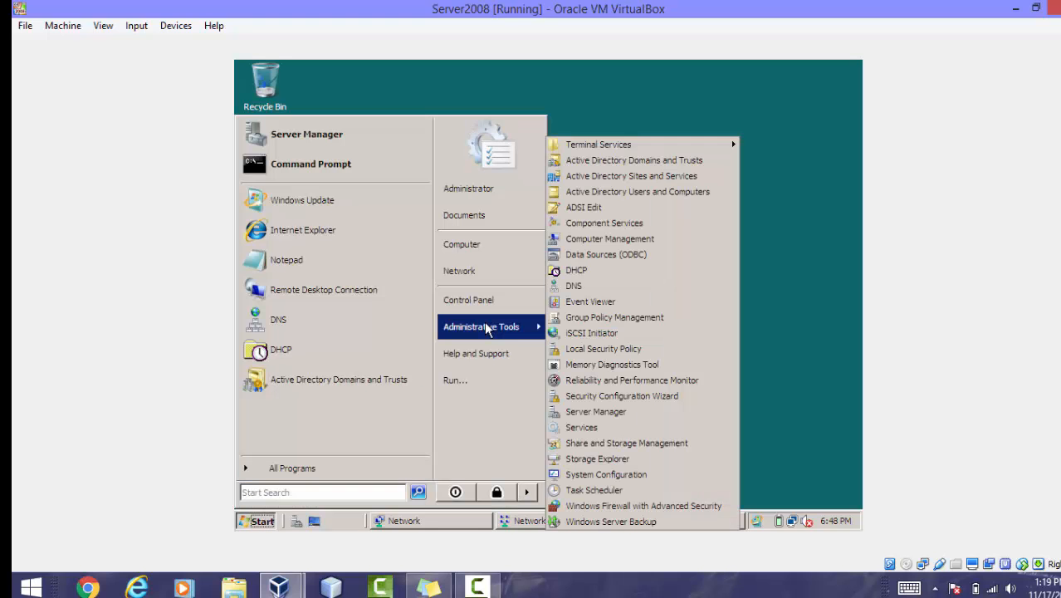
{"action": "left_click", "coordinate": [584, 285]}
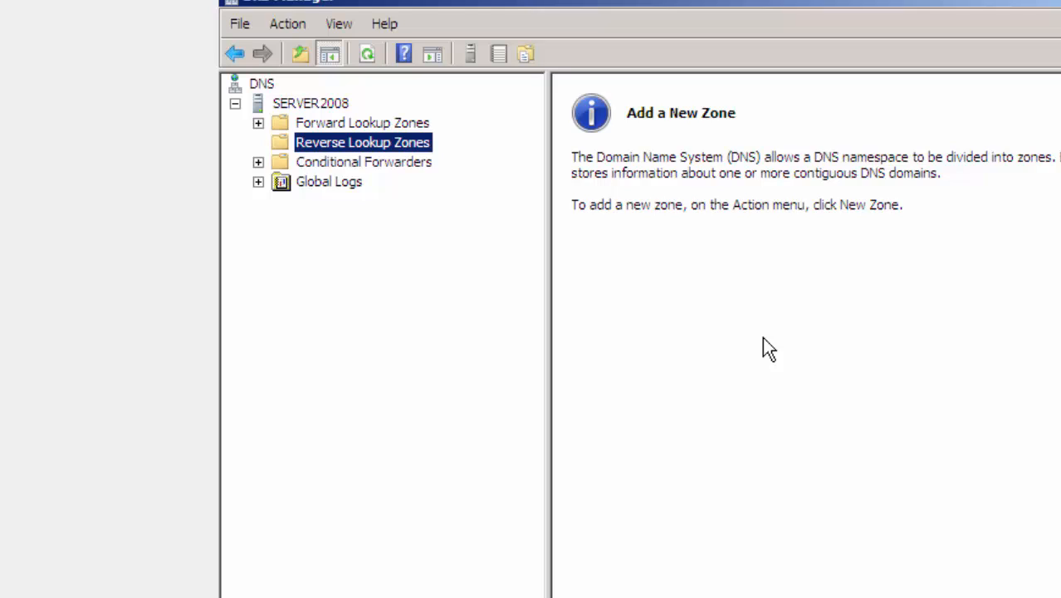
- Start a new primary, Active Directory-integrated forward lookup zone replicated to all DNS servers in the domain
{"action": "left_click", "coordinate": [259, 124]}
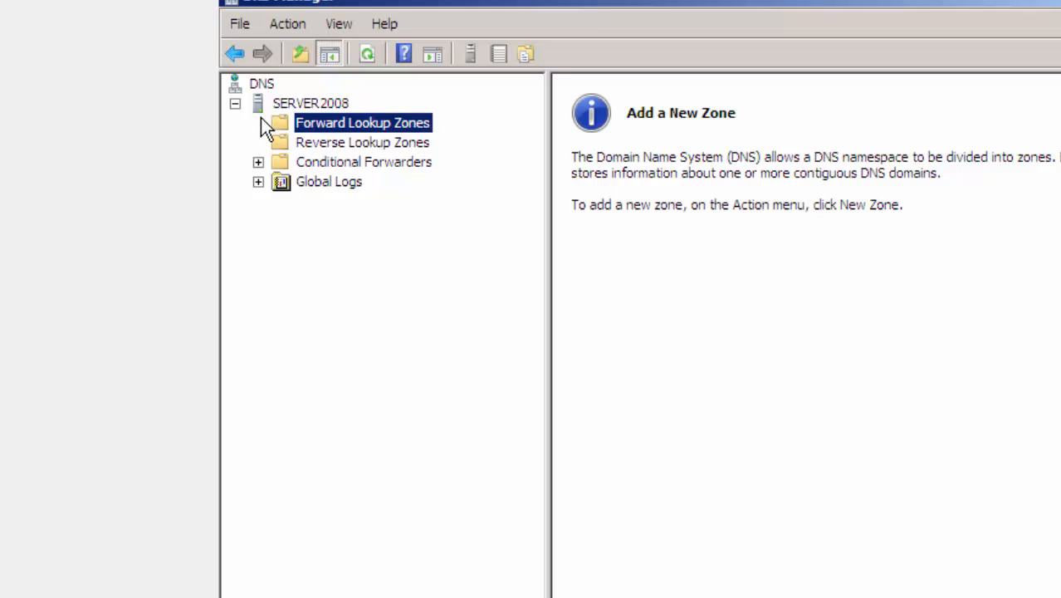
{"action": "right_click", "coordinate": [311, 133]}
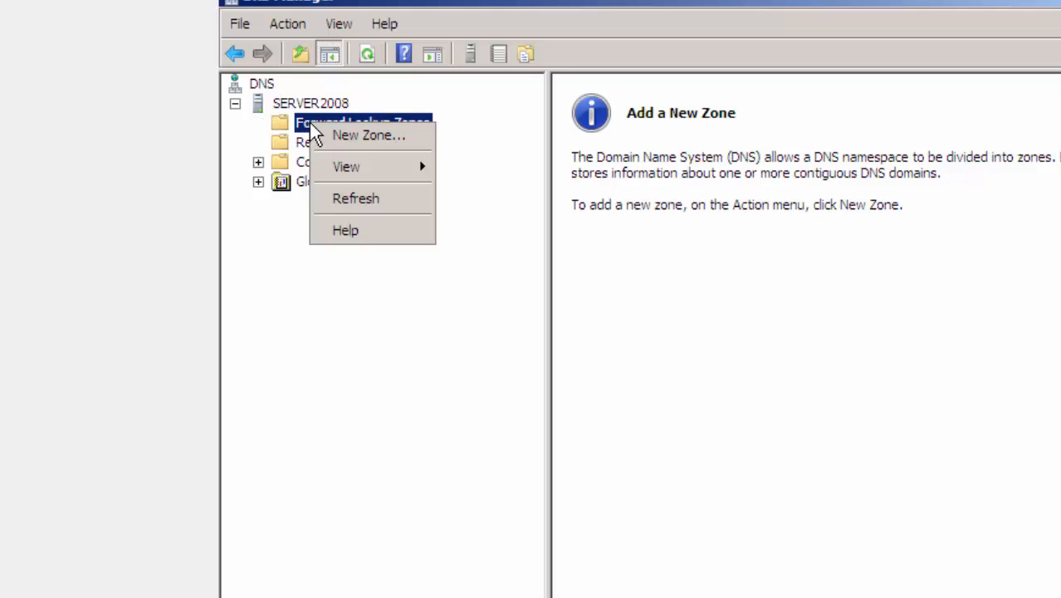
{"action": "left_click", "coordinate": [380, 136]}
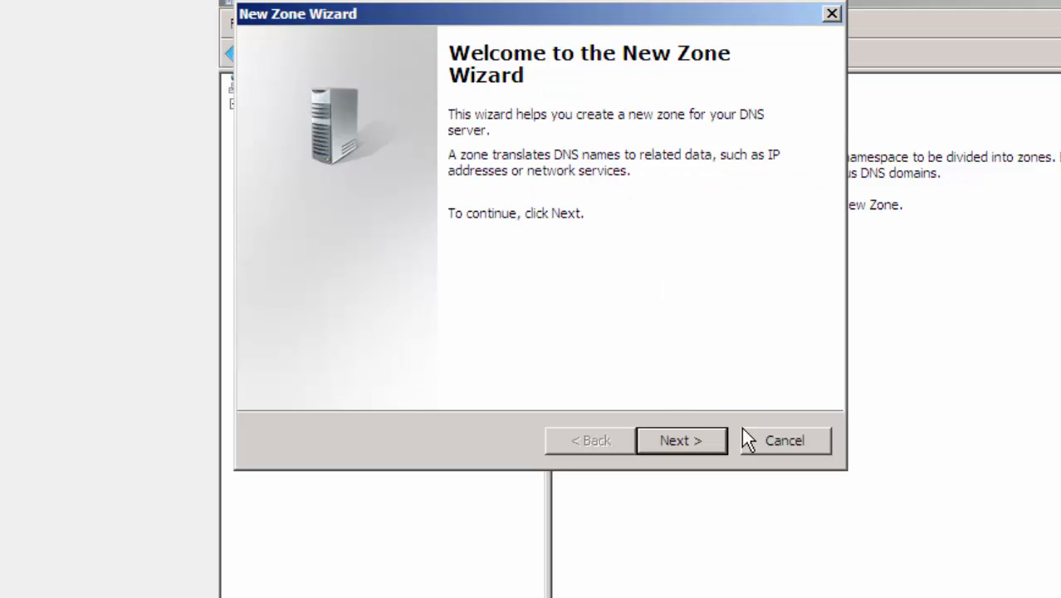
{"action": "left_click", "coordinate": [690, 440]}
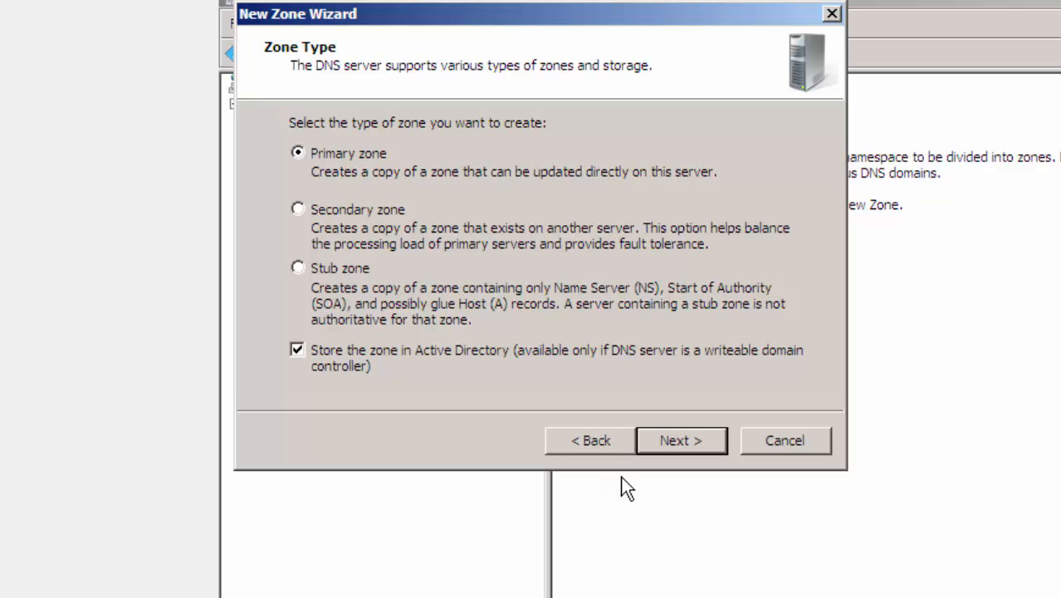
{"action": "left_click", "coordinate": [683, 445]}
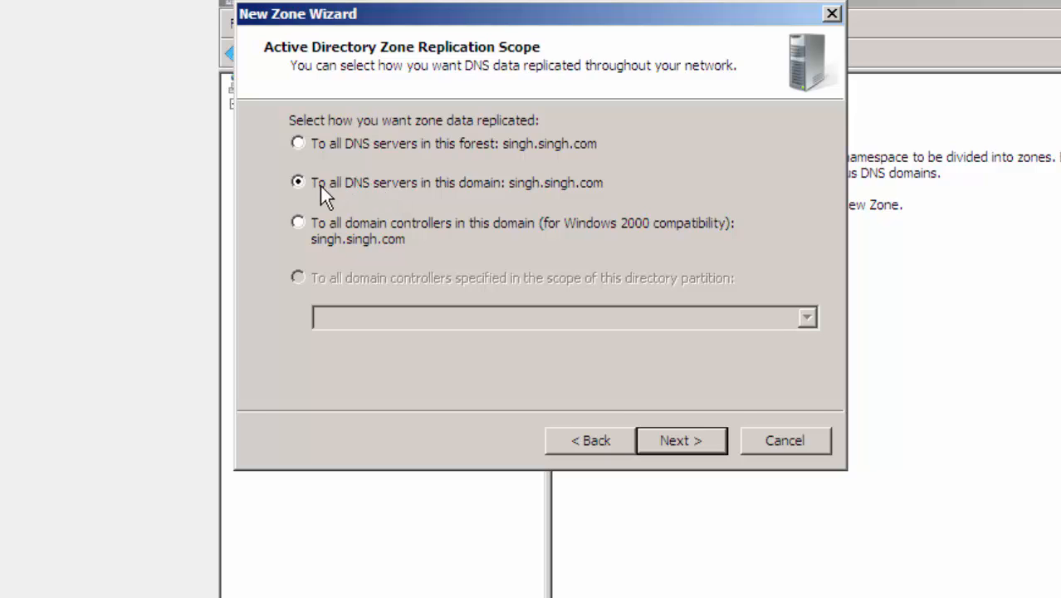
{"action": "left_click", "coordinate": [683, 439]}
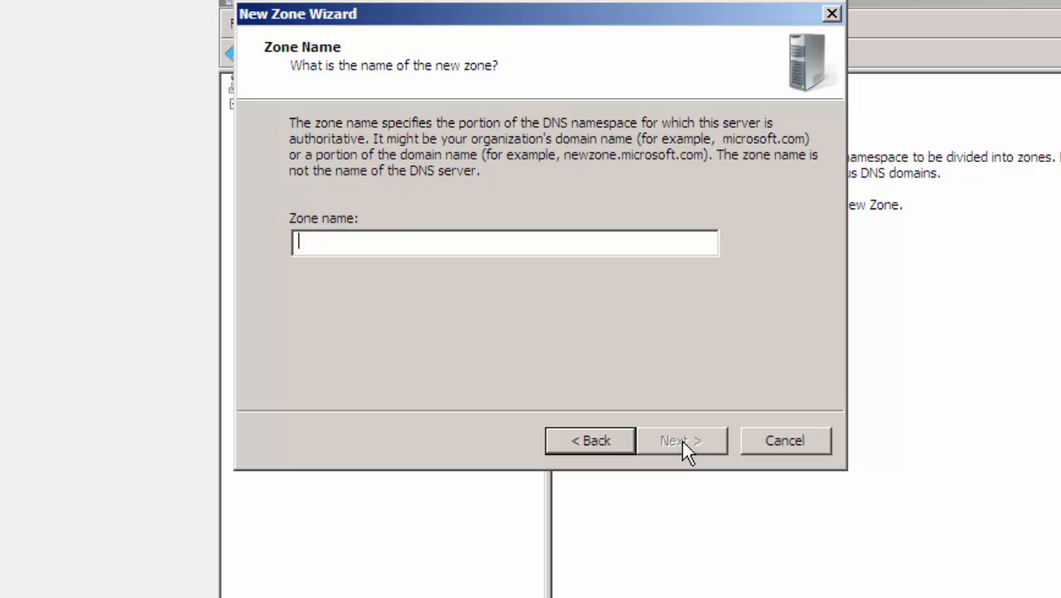
- Name the forward zone singh.com, allow both nonsecure and secure dynamic updates, and finish the wizard
{"action": "type", "text": "singh"}
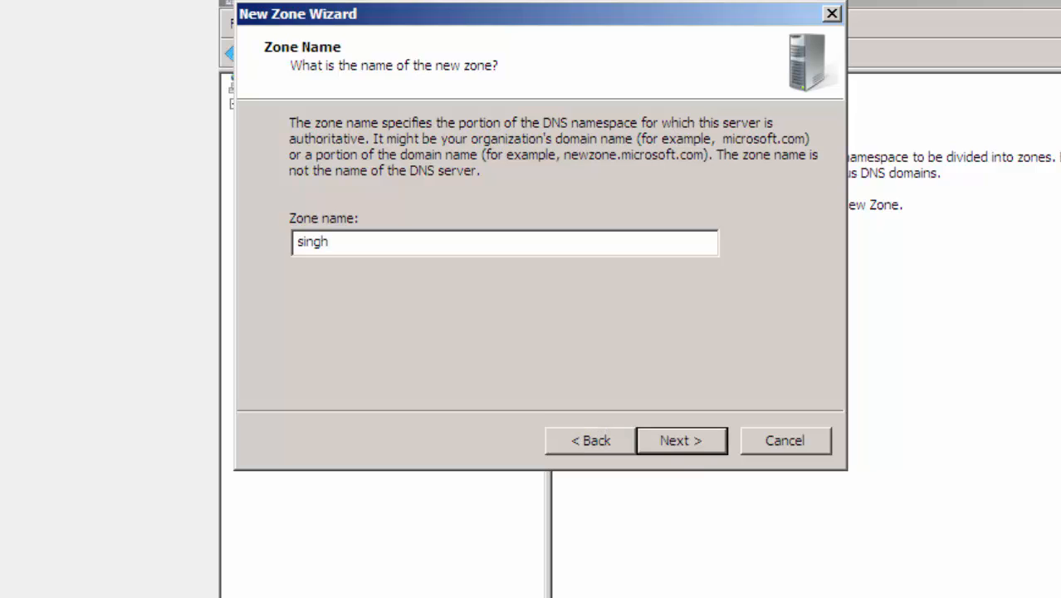
{"action": "type", "text": ".com"}
{"action": "left_click", "coordinate": [674, 439]}
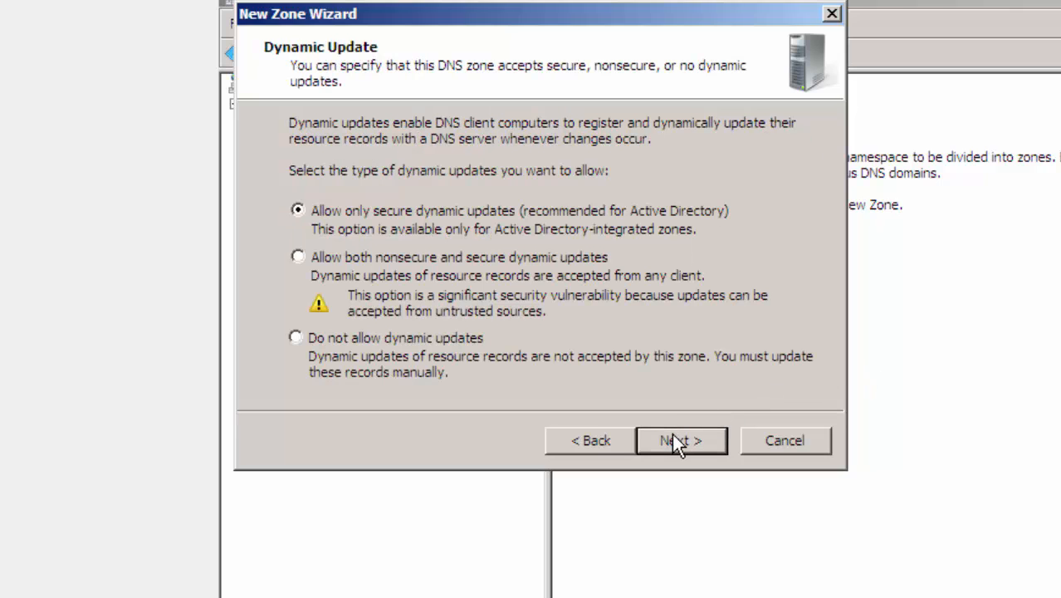
{"action": "left_click", "coordinate": [298, 257]}
{"action": "left_click", "coordinate": [682, 440]}
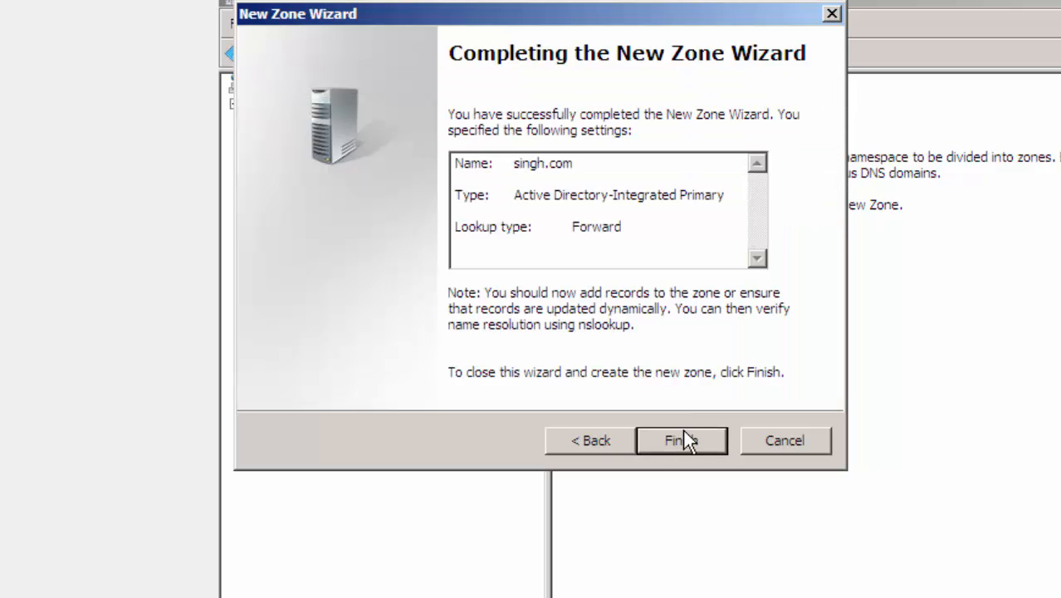
{"action": "left_click", "coordinate": [683, 438]}
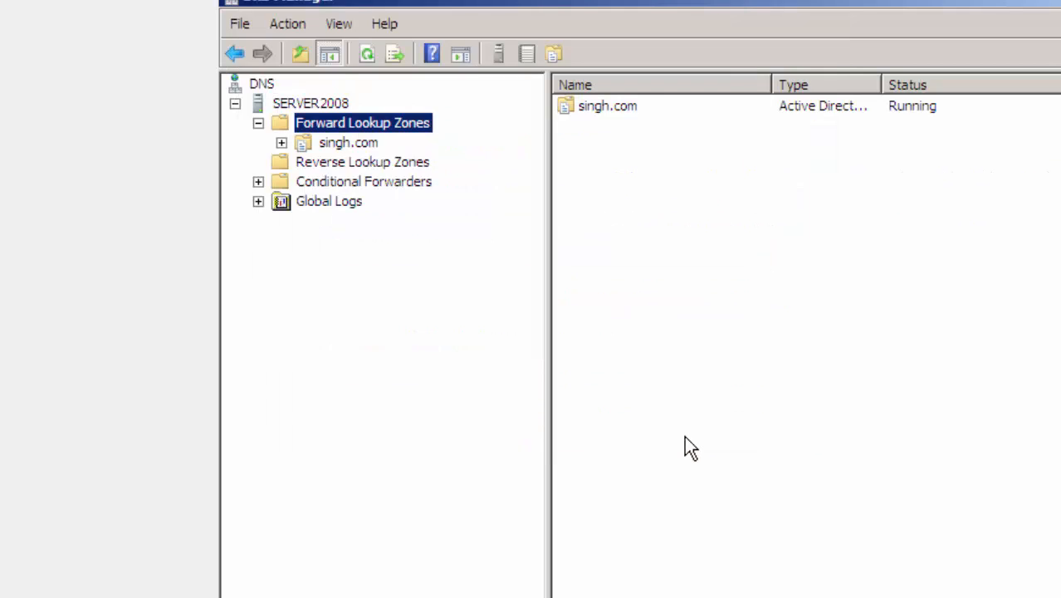
- Start a new primary IPv4 reverse lookup zone with the default replication scope
{"action": "left_click", "coordinate": [416, 166]}
{"action": "right_click", "coordinate": [415, 167]}
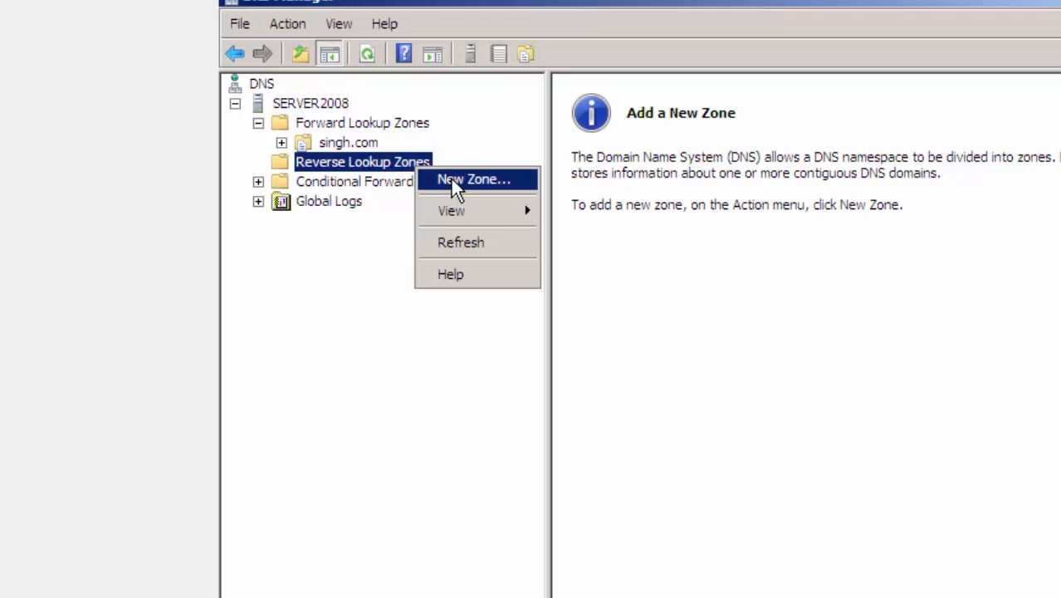
{"action": "left_click", "coordinate": [455, 181]}
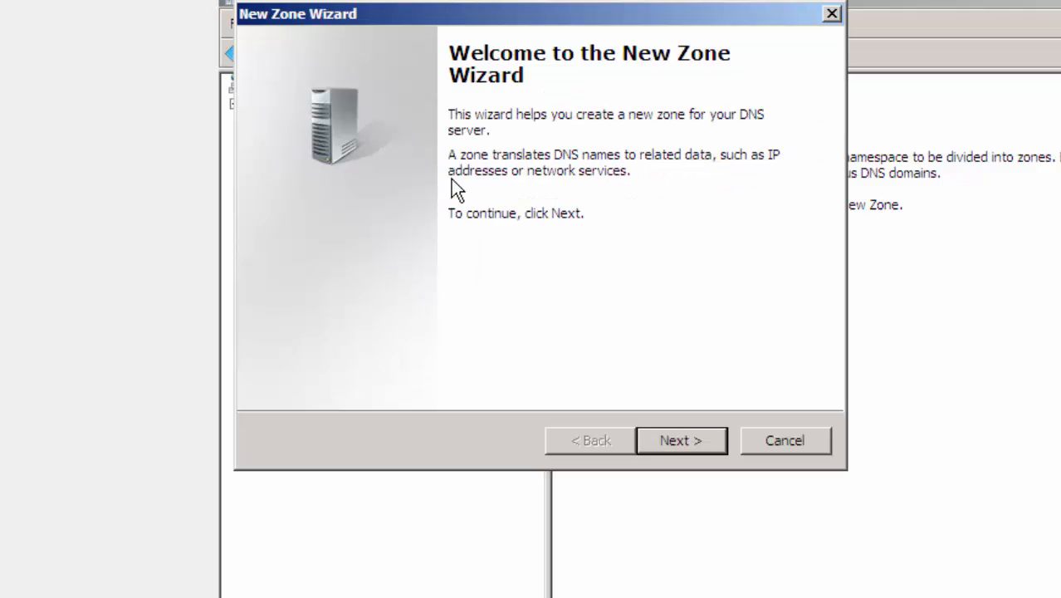
{"action": "left_click", "coordinate": [678, 441]}
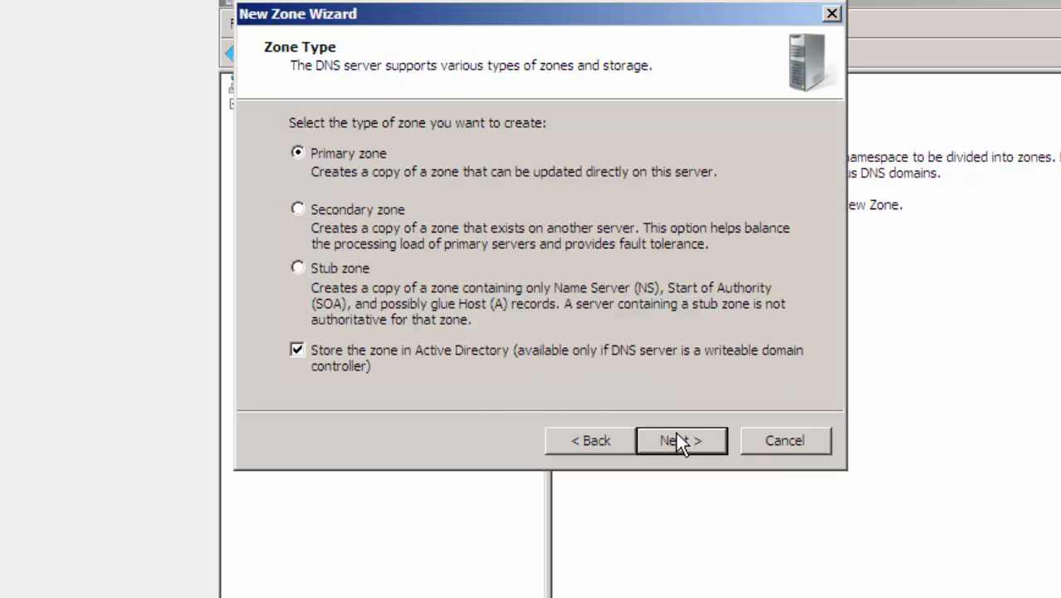
{"action": "left_click", "coordinate": [676, 433]}
{"action": "left_click", "coordinate": [677, 432]}
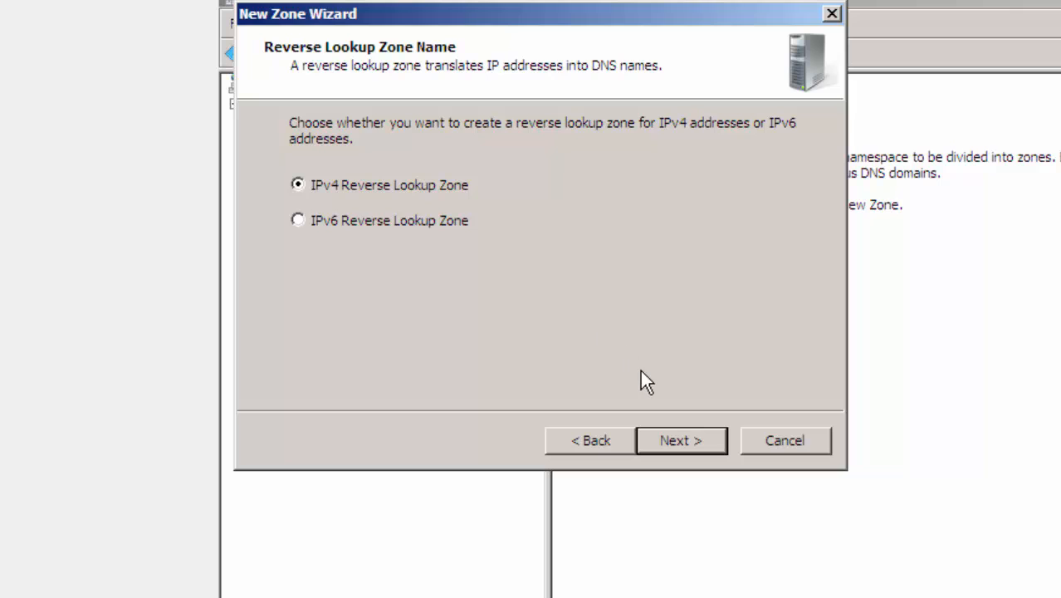
{"action": "left_click", "coordinate": [679, 440]}
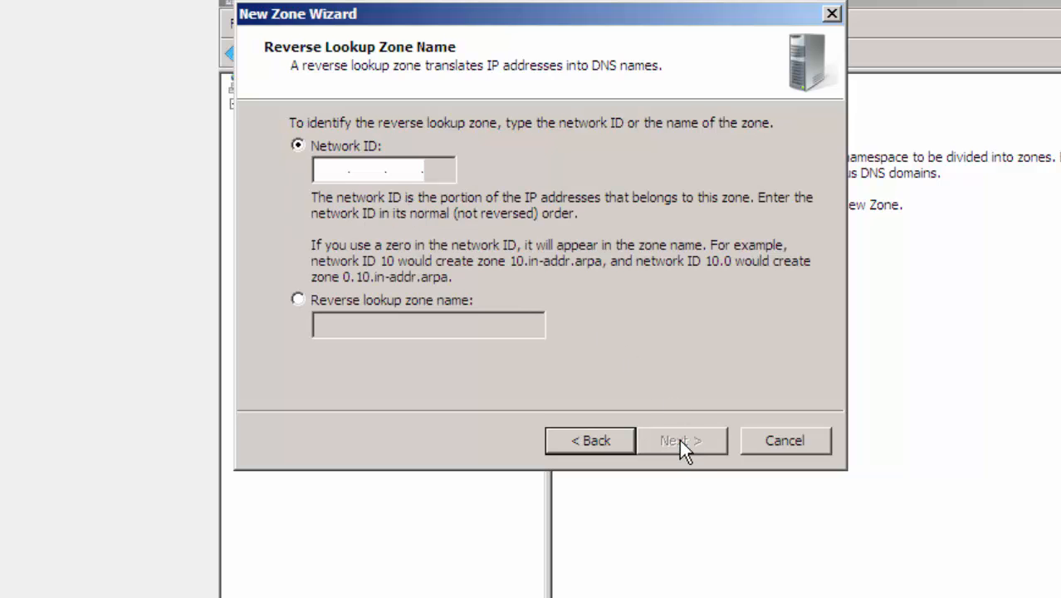
- Enter 192.168.0 as the reverse lookup zone's network ID and continue
{"action": "left_click", "coordinate": [335, 169]}
{"action": "type", "text": "192 .1"}
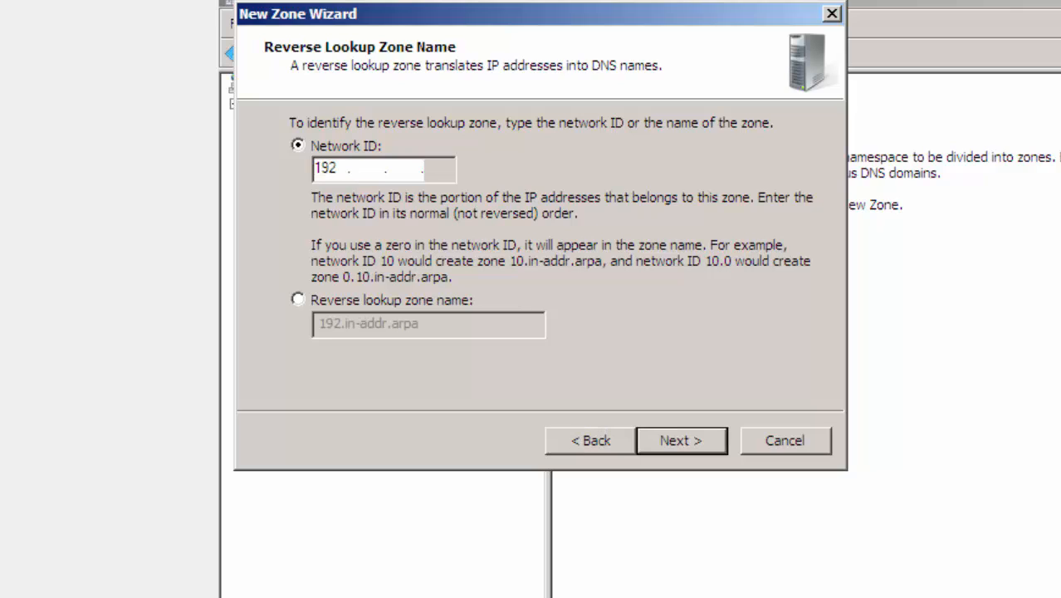
{"action": "type", "text": "68 .0"}
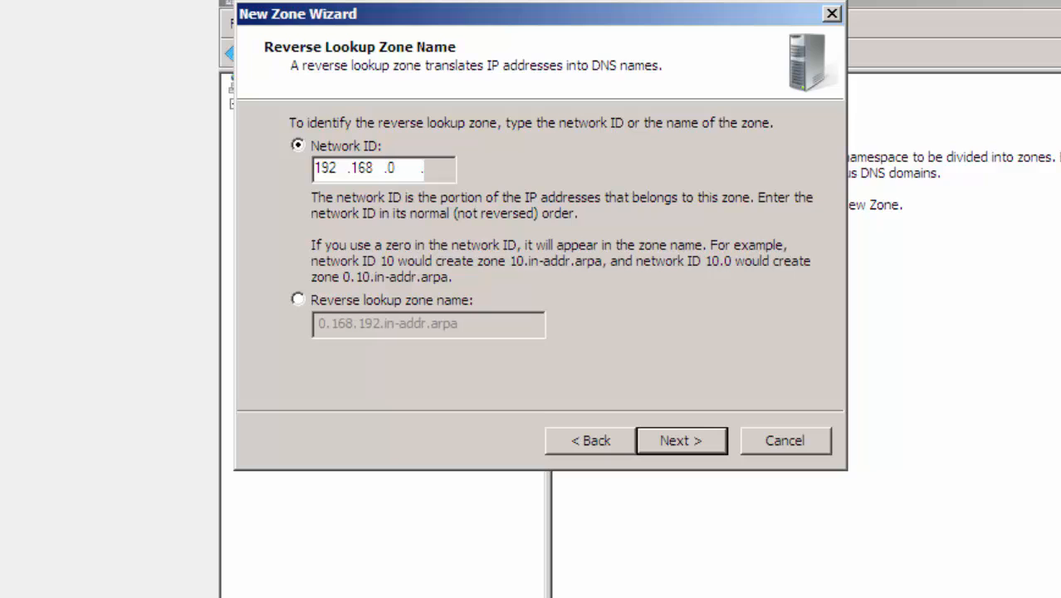
{"action": "left_click", "coordinate": [699, 448]}
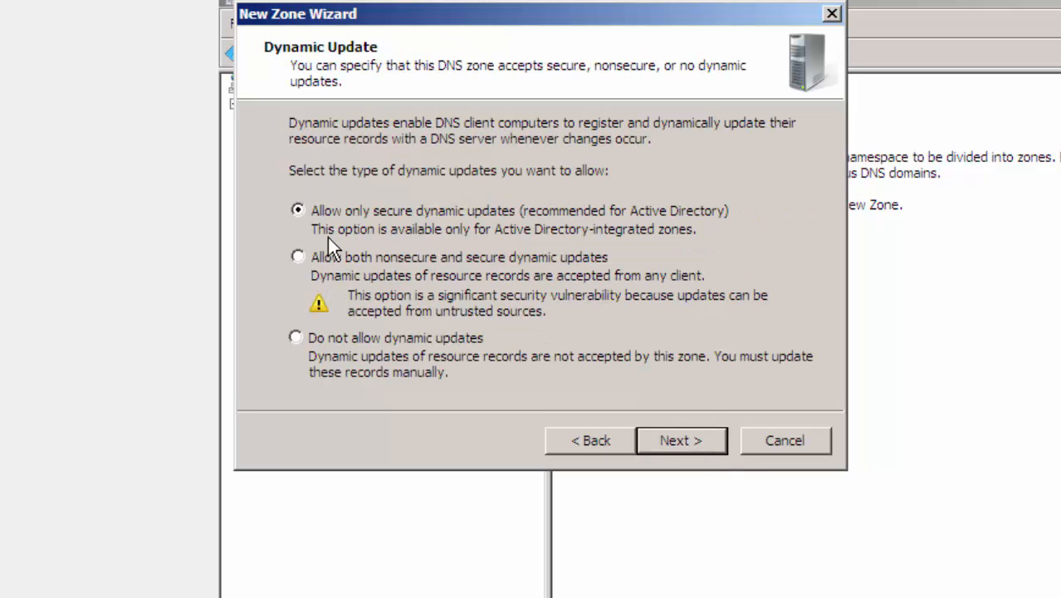
- Allow both nonsecure and secure dynamic updates for the reverse lookup zone and finish the wizard
{"action": "left_click", "coordinate": [298, 258]}
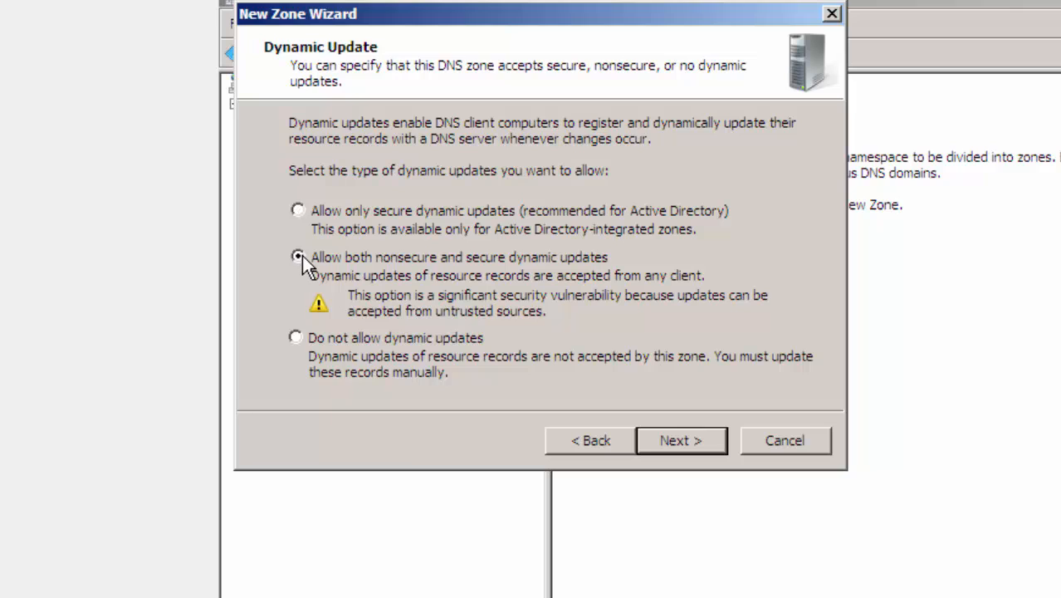
{"action": "left_click", "coordinate": [673, 444]}
{"action": "left_click", "coordinate": [672, 444]}
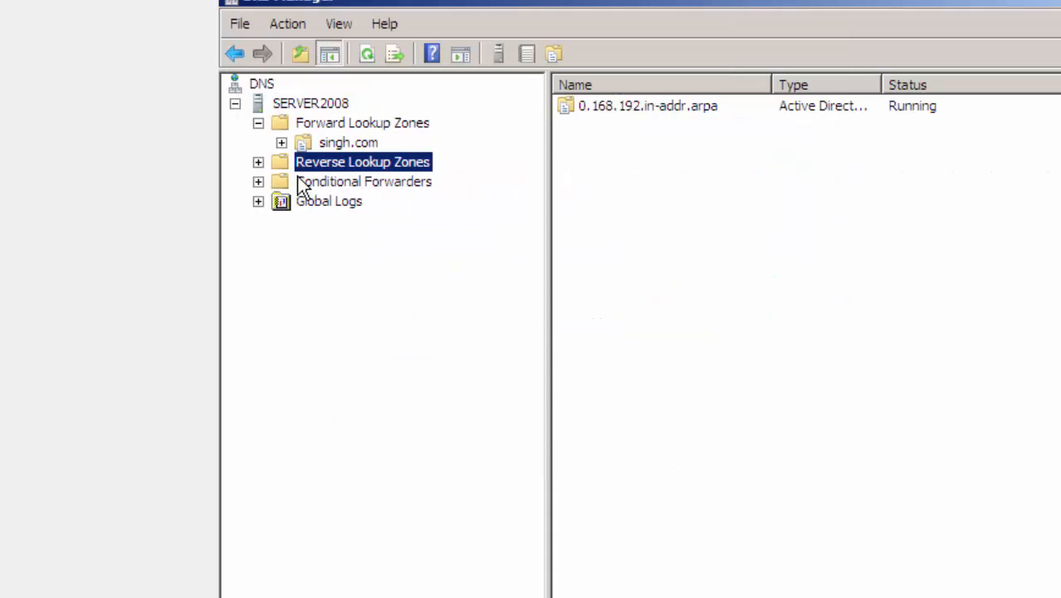
- Start adding a new host (A or AAAA) record to the singh.com forward lookup zone
{"action": "left_click", "coordinate": [329, 142]}
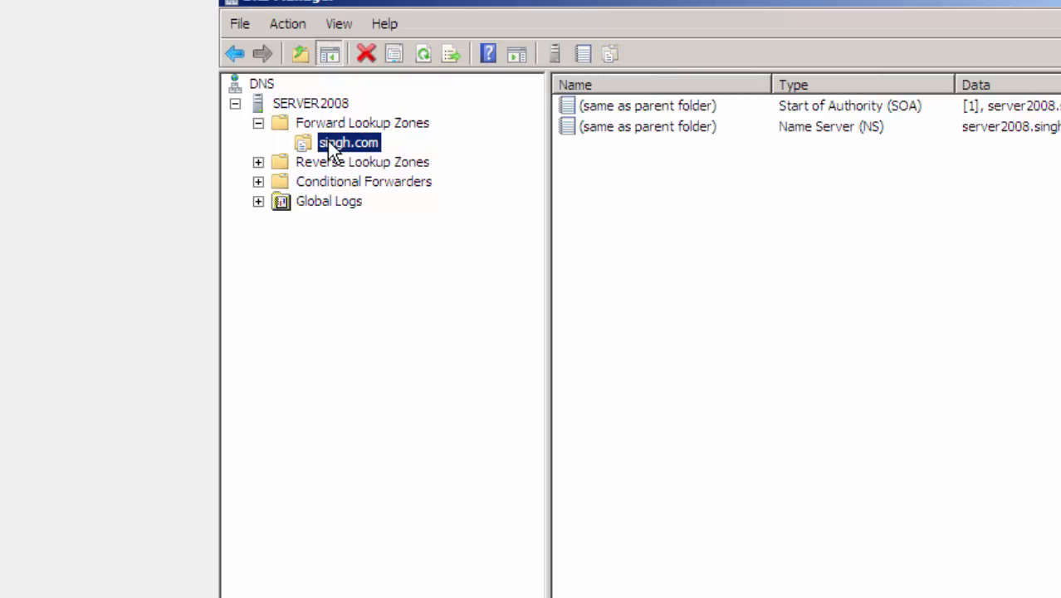
{"action": "right_click", "coordinate": [329, 146]}
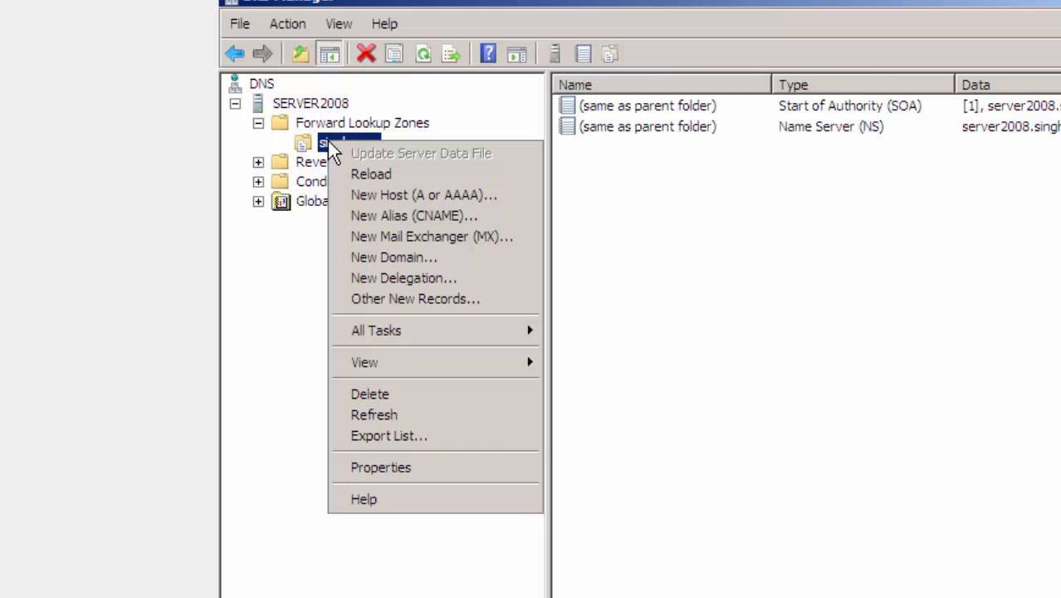
{"action": "left_click", "coordinate": [386, 192]}
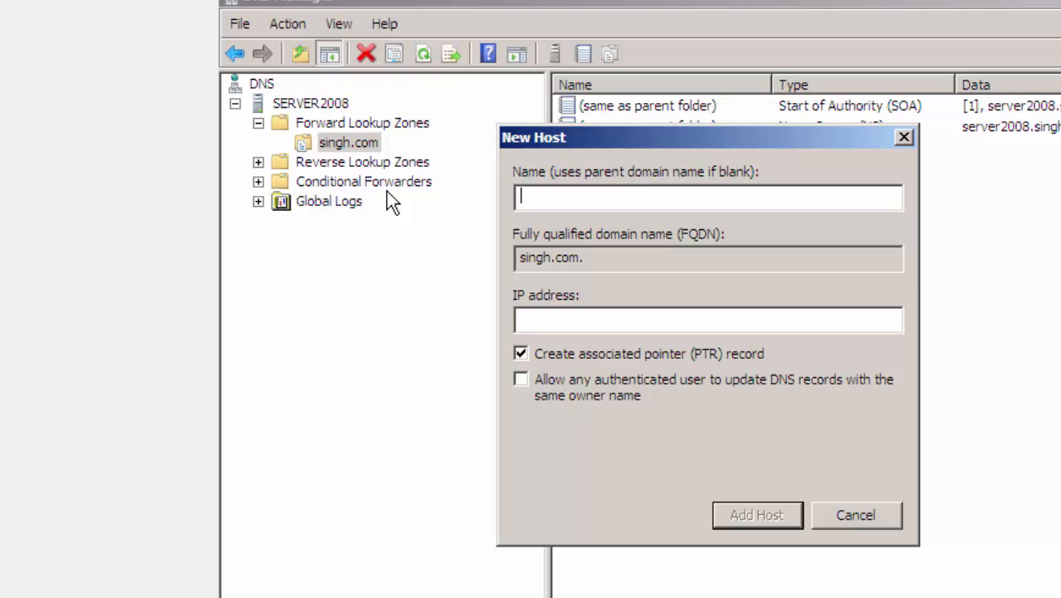
- Open the computer's system properties to check its computer name and domain
{"action": "left_click", "coordinate": [245, 596]}
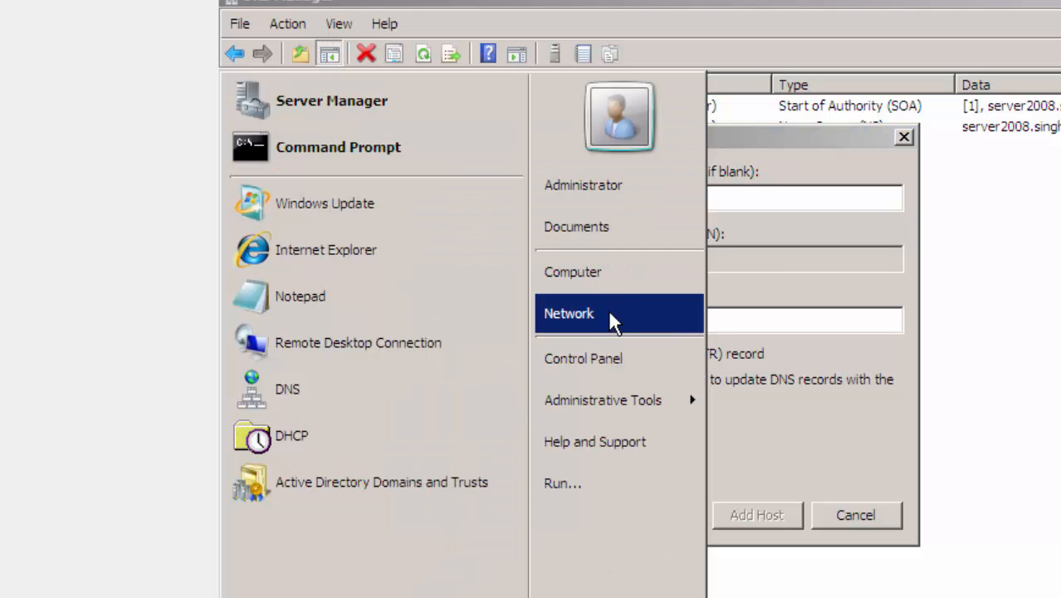
{"action": "right_click", "coordinate": [620, 261]}
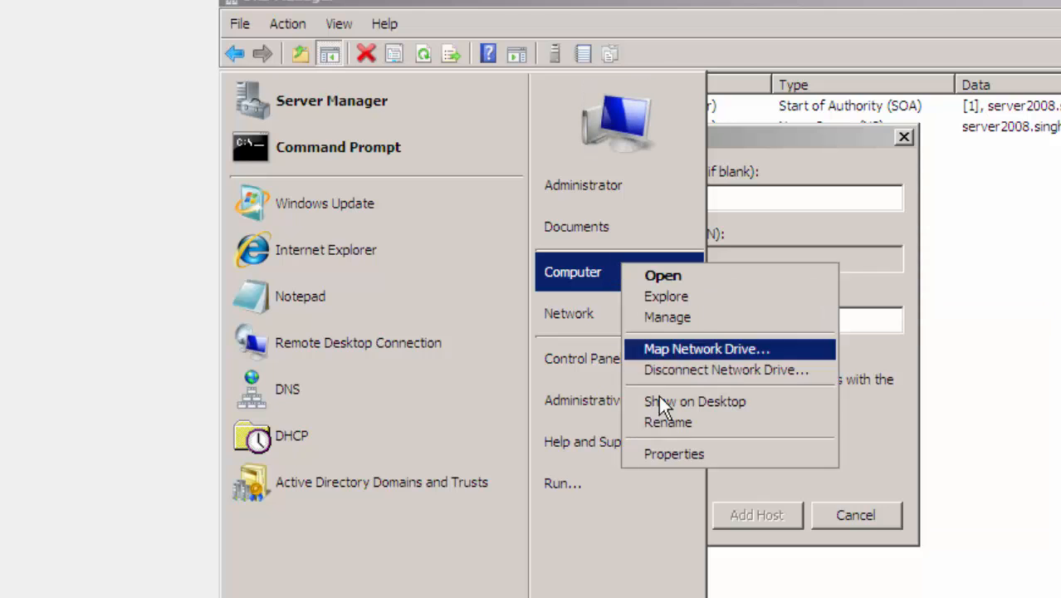
{"action": "left_click", "coordinate": [687, 449]}
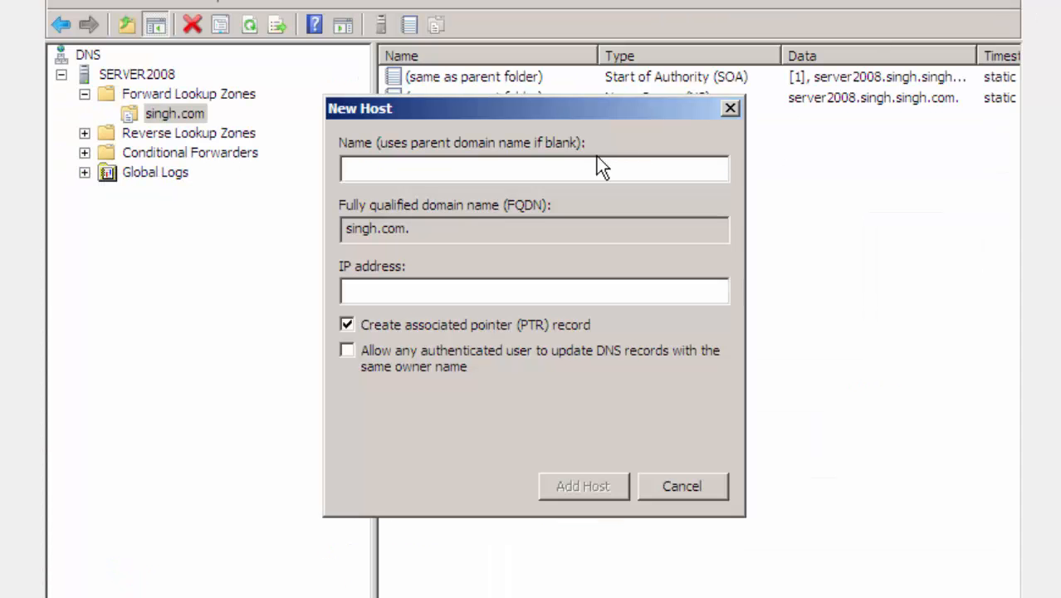
- Create host record Server2008 with IP address 192.168.0.1 and its associated pointer record, then close the dialog
{"action": "type", "text": "Server2008"}
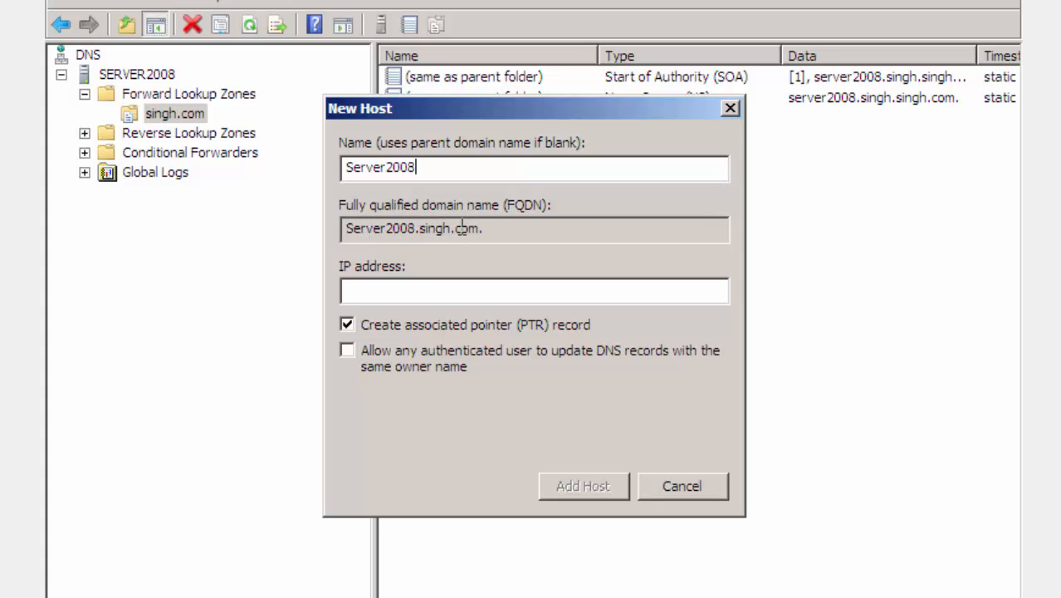
{"action": "left_click", "coordinate": [416, 287]}
{"action": "type", "text": "192.168.0.1"}
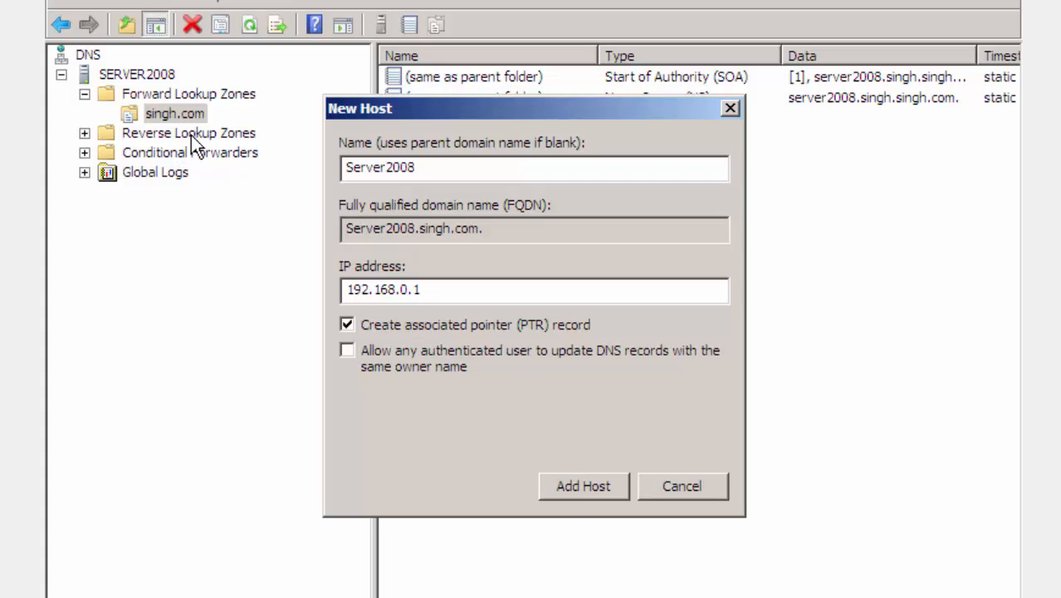
{"action": "left_click", "coordinate": [589, 486]}
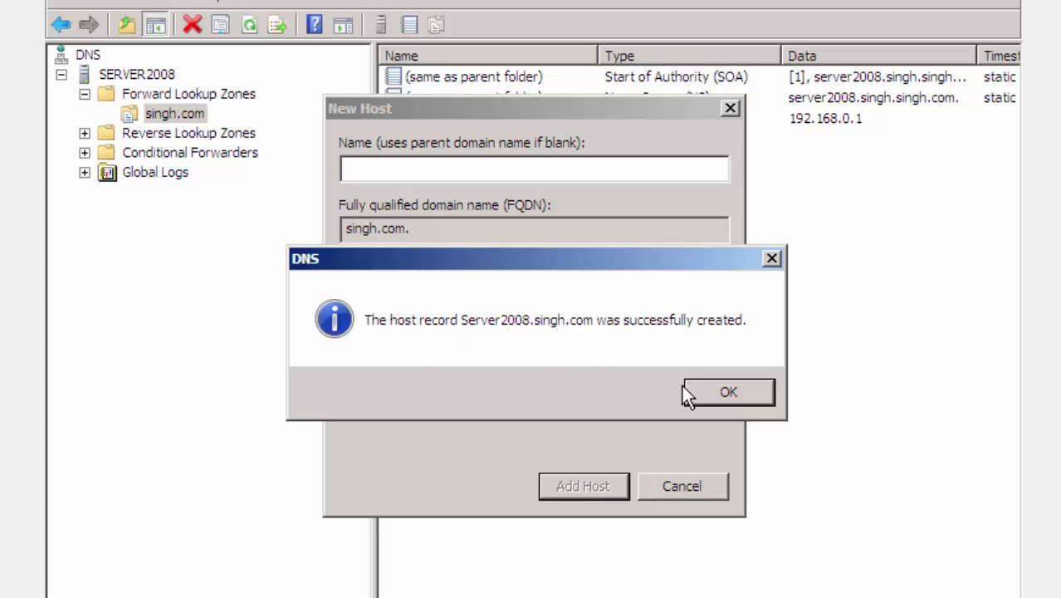
{"action": "left_click", "coordinate": [726, 395]}
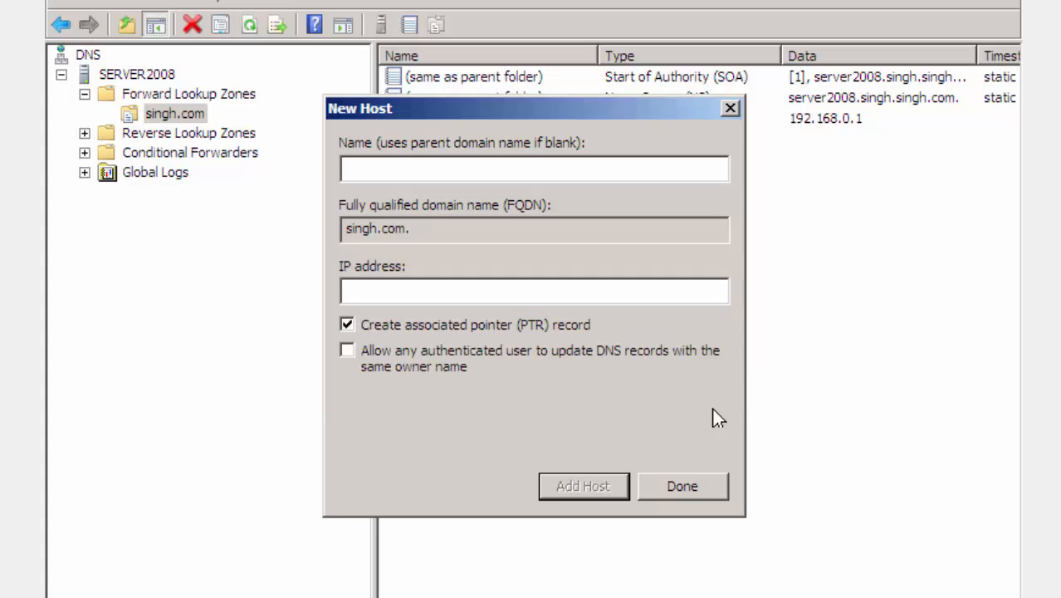
{"action": "left_click", "coordinate": [690, 488]}
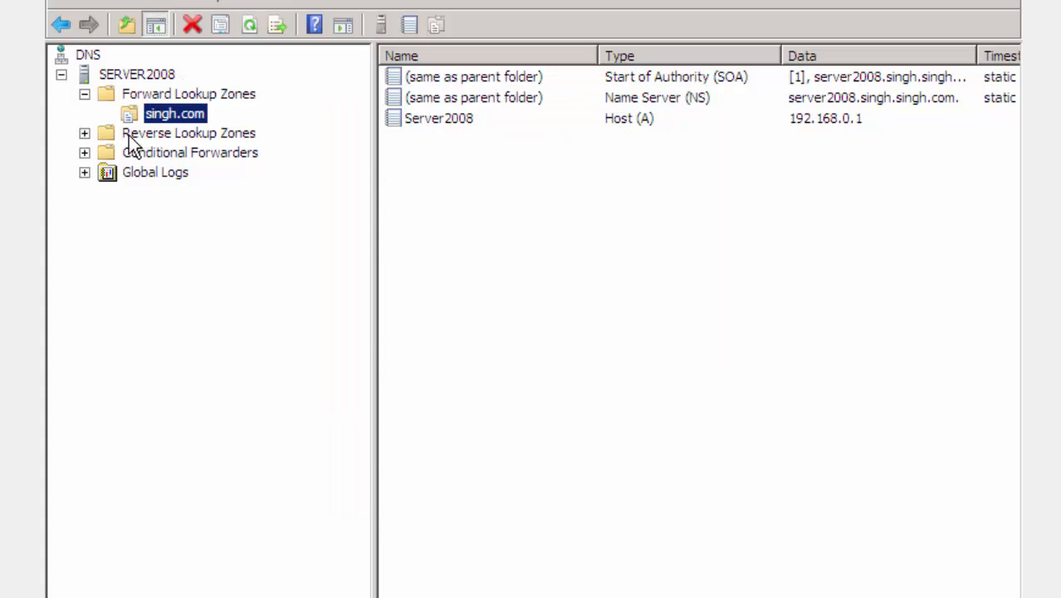
- Refresh and inspect the records of the 0.168.192.in-addr.arpa reverse lookup zone
{"action": "left_click", "coordinate": [85, 134]}
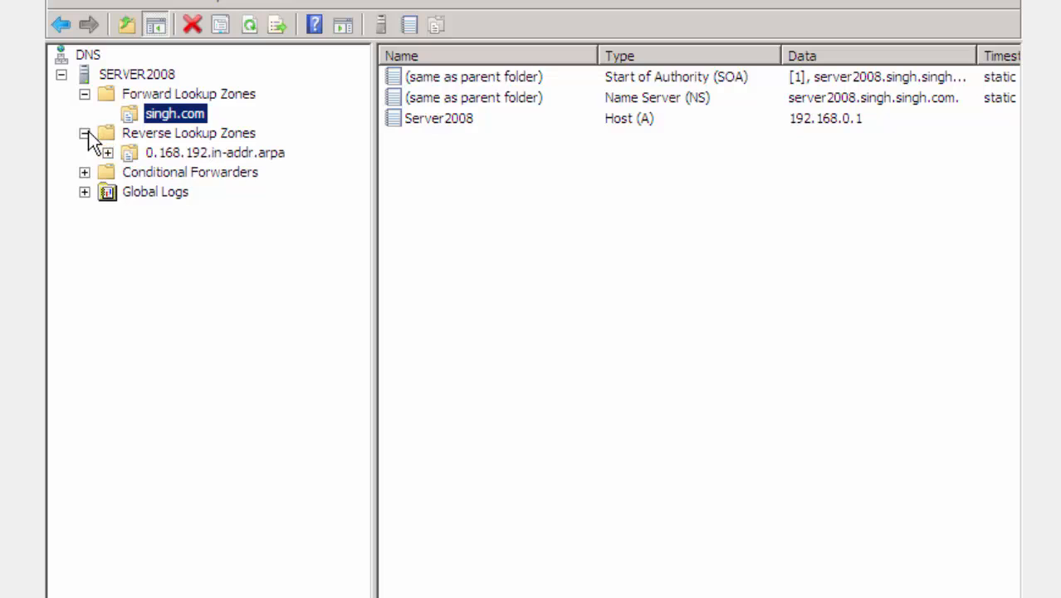
{"action": "left_click", "coordinate": [229, 134]}
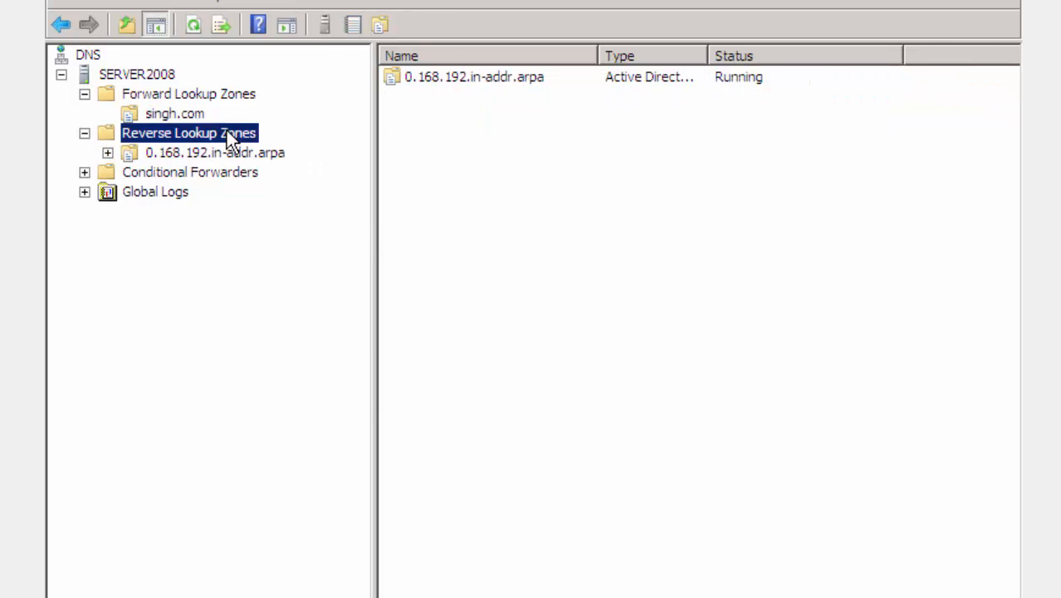
{"action": "right_click", "coordinate": [532, 173]}
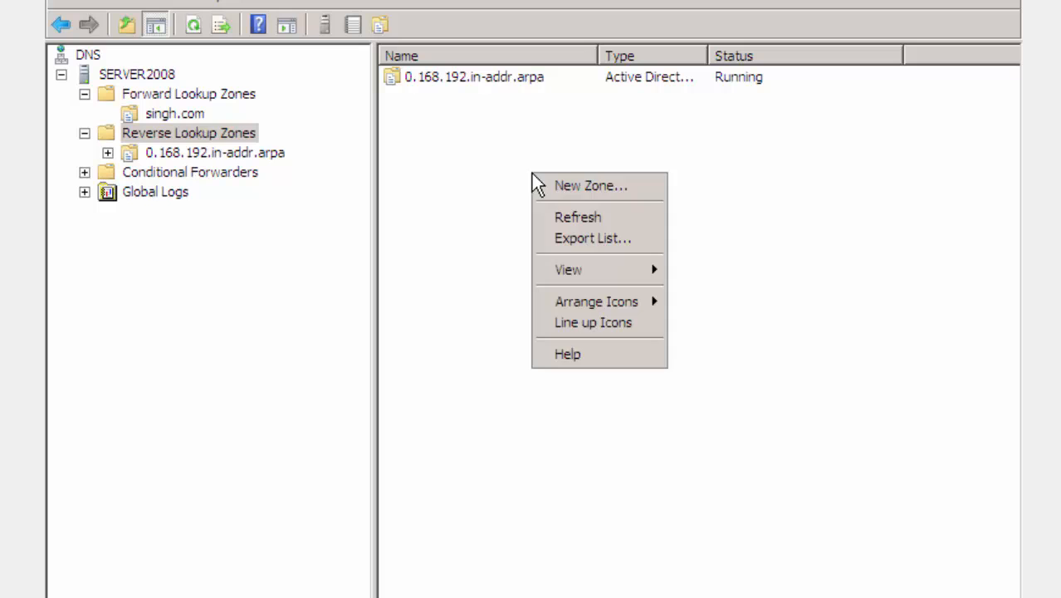
{"action": "left_click", "coordinate": [565, 213]}
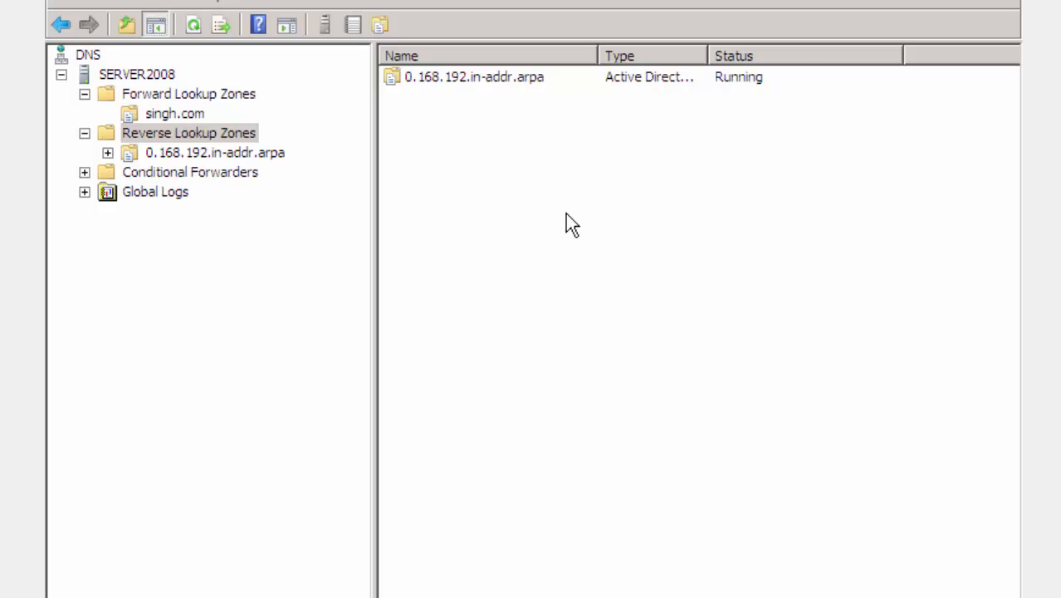
{"action": "left_click", "coordinate": [203, 153]}
{"action": "right_click", "coordinate": [515, 188]}
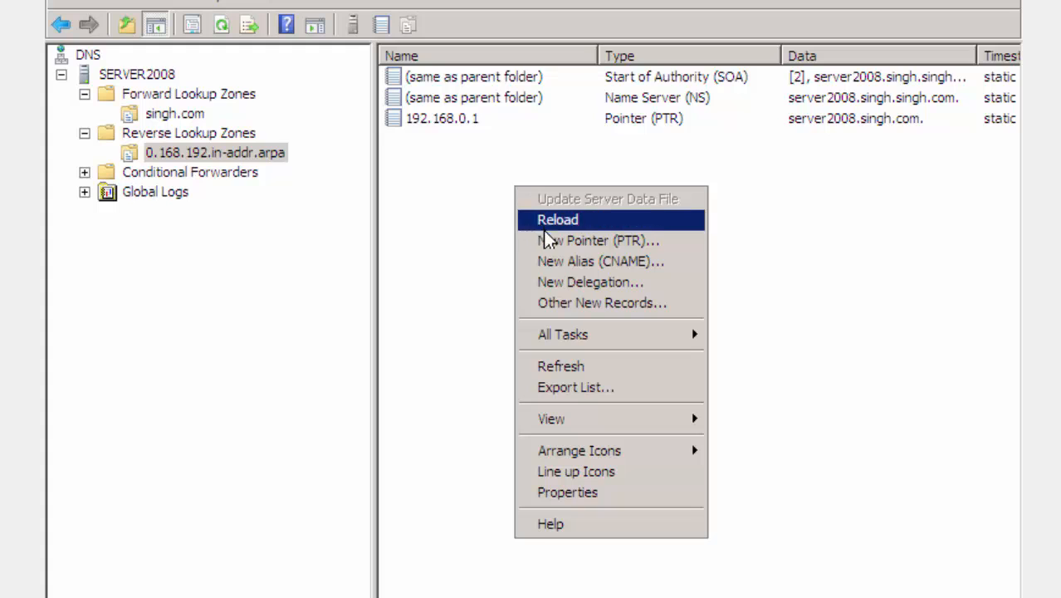
{"action": "left_click", "coordinate": [570, 367]}
{"action": "right_click", "coordinate": [563, 366]}
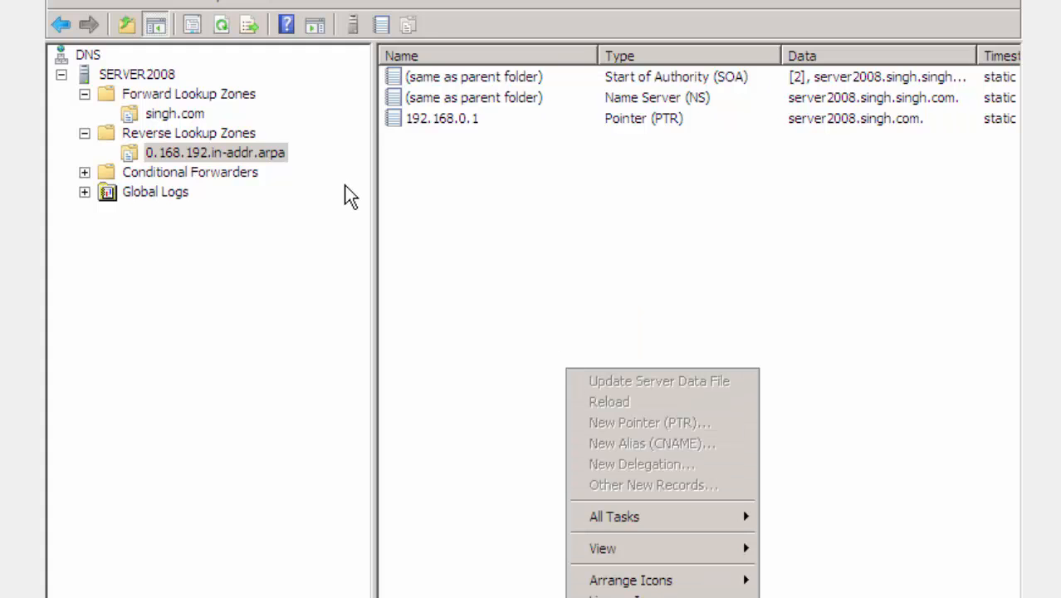
{"action": "left_click", "coordinate": [460, 227]}
{"action": "left_click", "coordinate": [630, 122]}
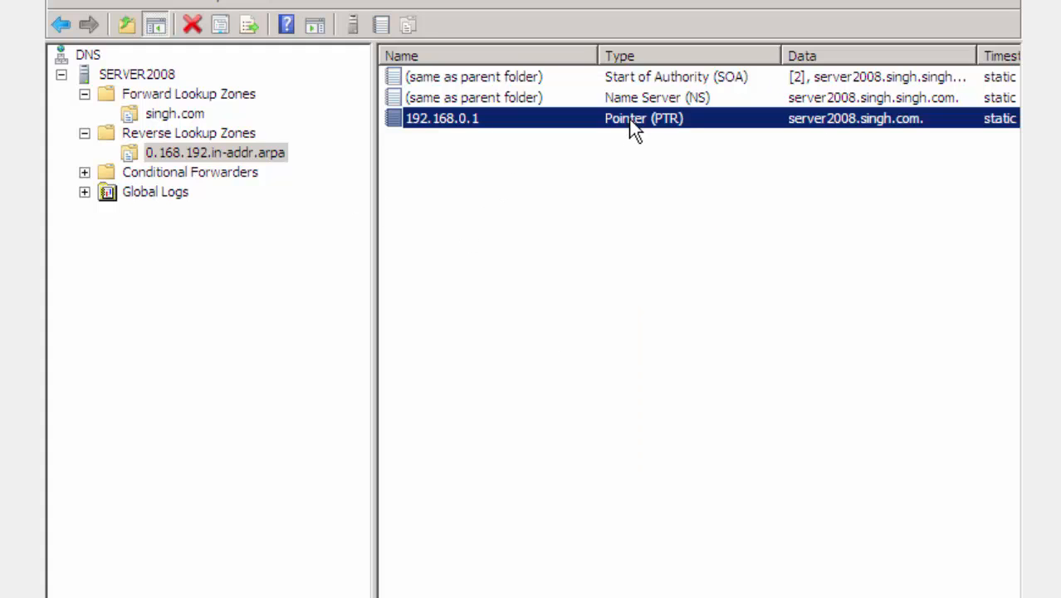
{"action": "left_click", "coordinate": [521, 209]}
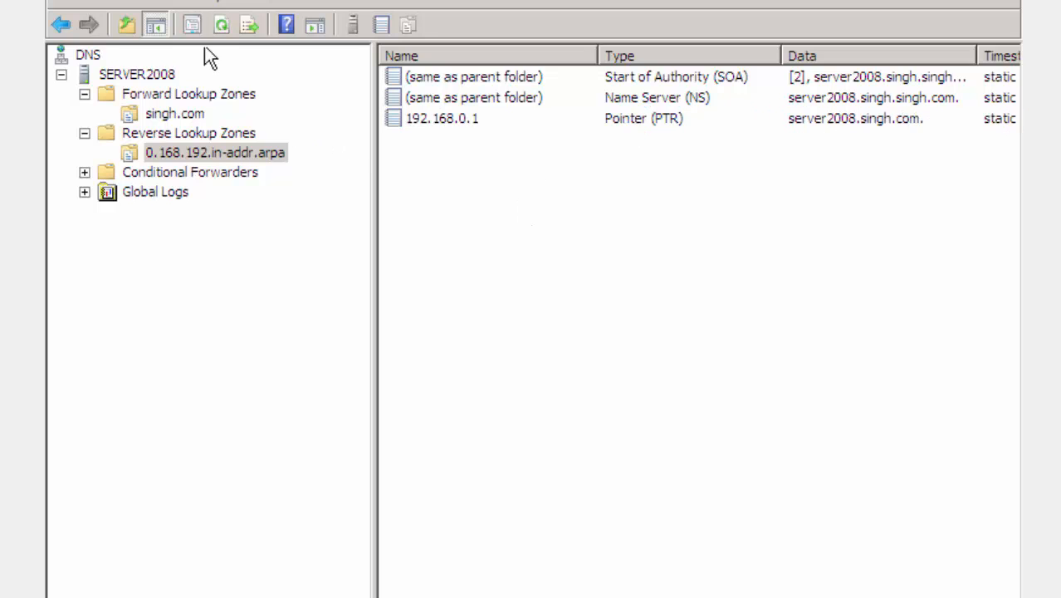
- Review the forward lookup zones and the records in the singh.com zone
{"action": "left_click", "coordinate": [166, 96]}
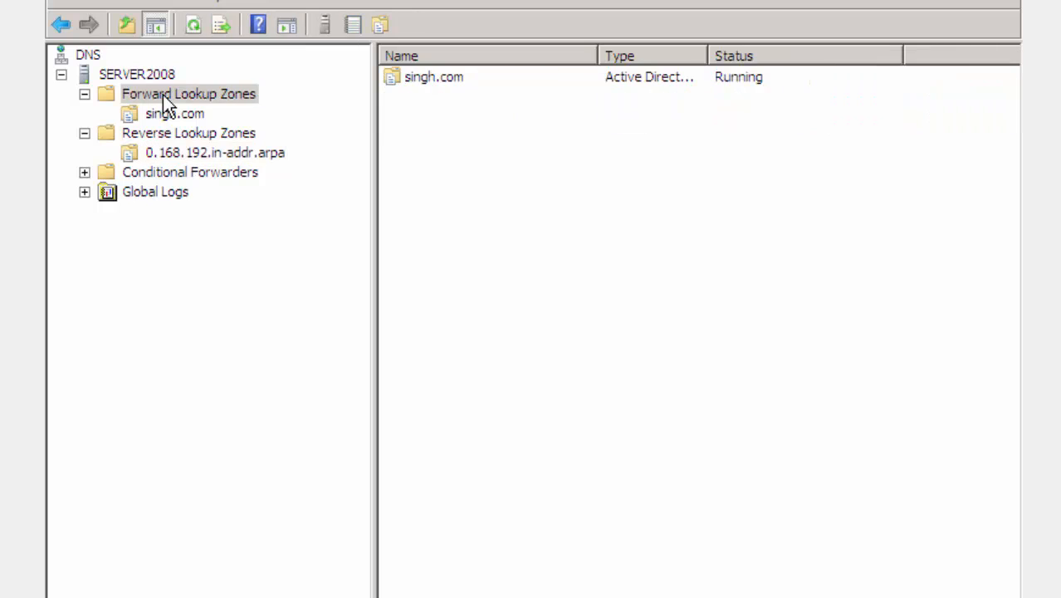
{"action": "right_click", "coordinate": [162, 94]}
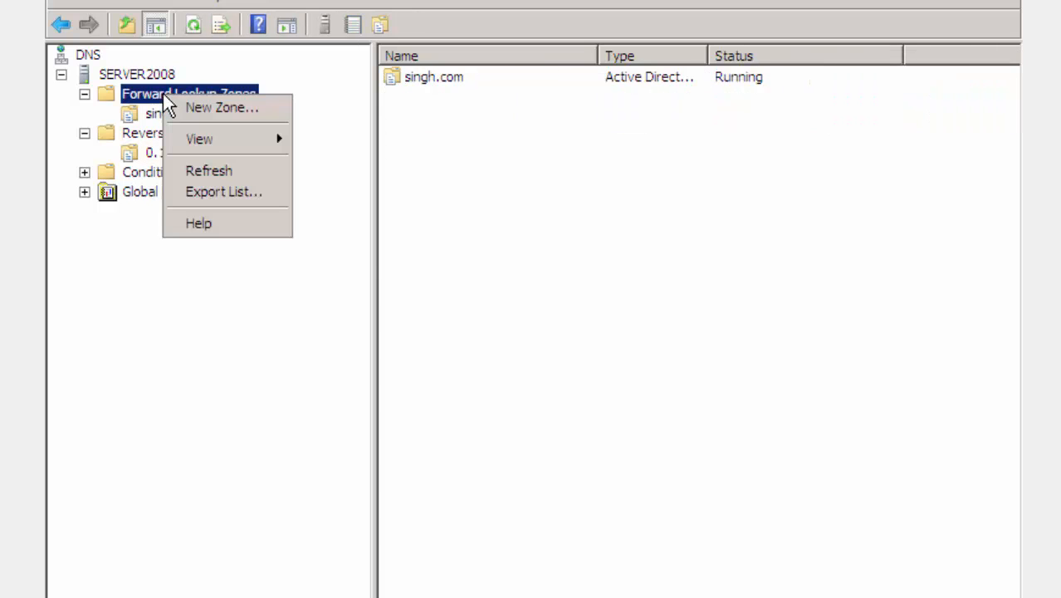
{"action": "left_click", "coordinate": [152, 113]}
{"action": "right_click", "coordinate": [152, 114]}
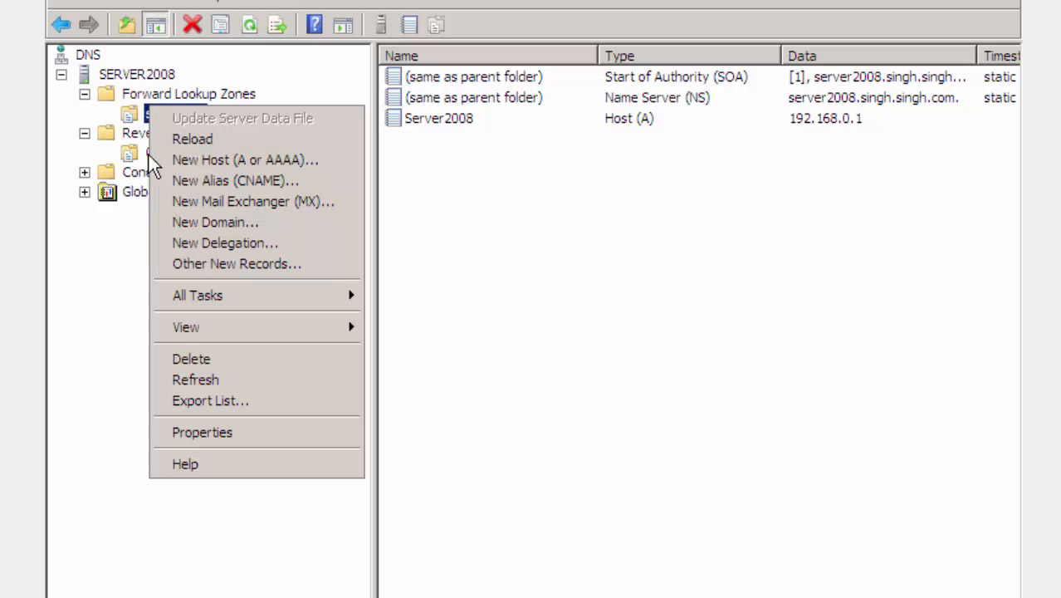
{"action": "left_click", "coordinate": [112, 382]}
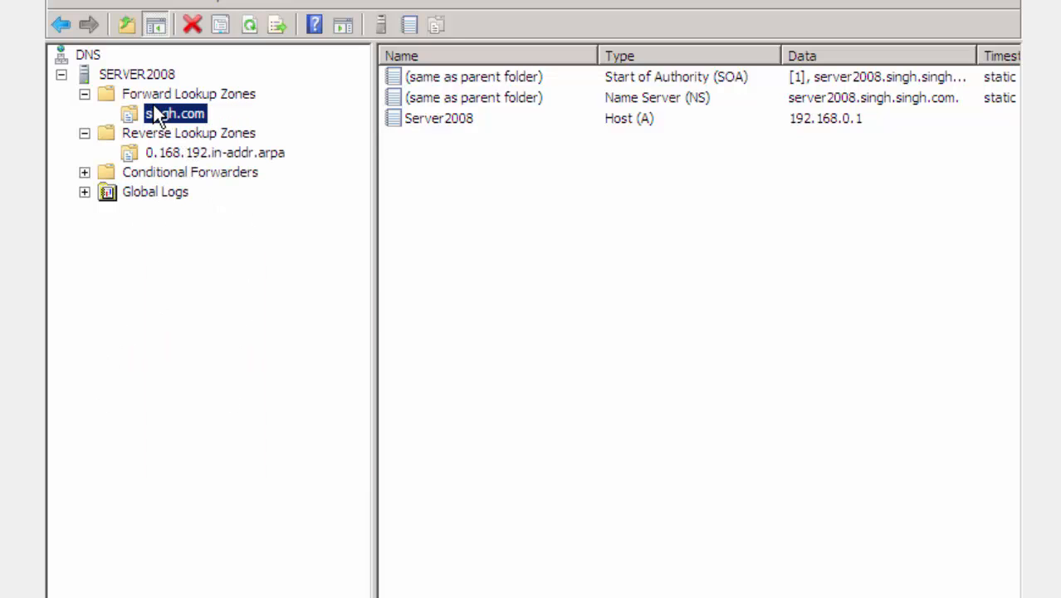
- Launch nslookup from the DNS server's context menu
{"action": "right_click", "coordinate": [141, 76]}
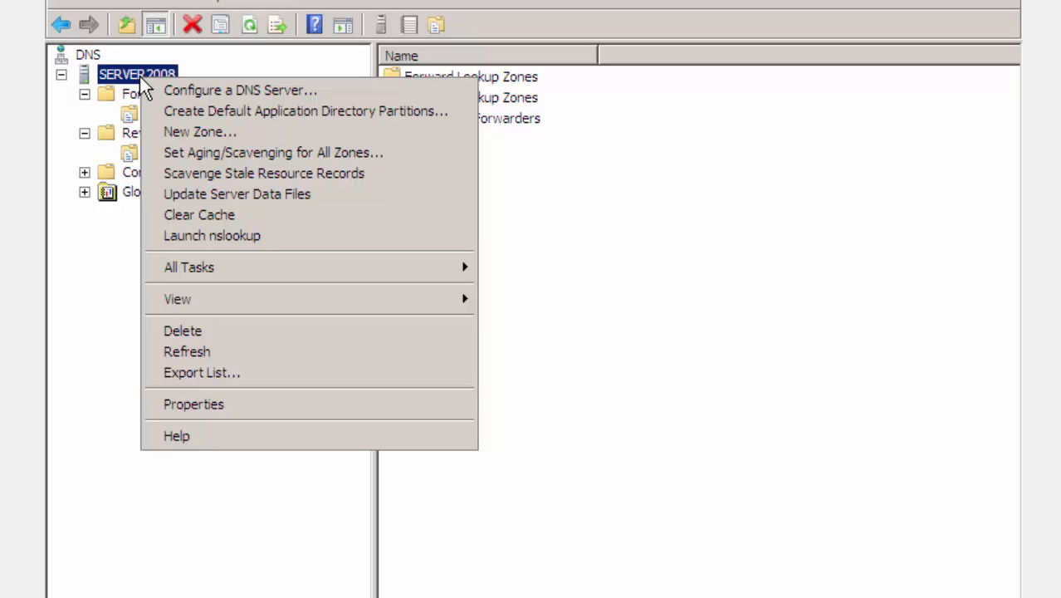
{"action": "key", "text": "super"}
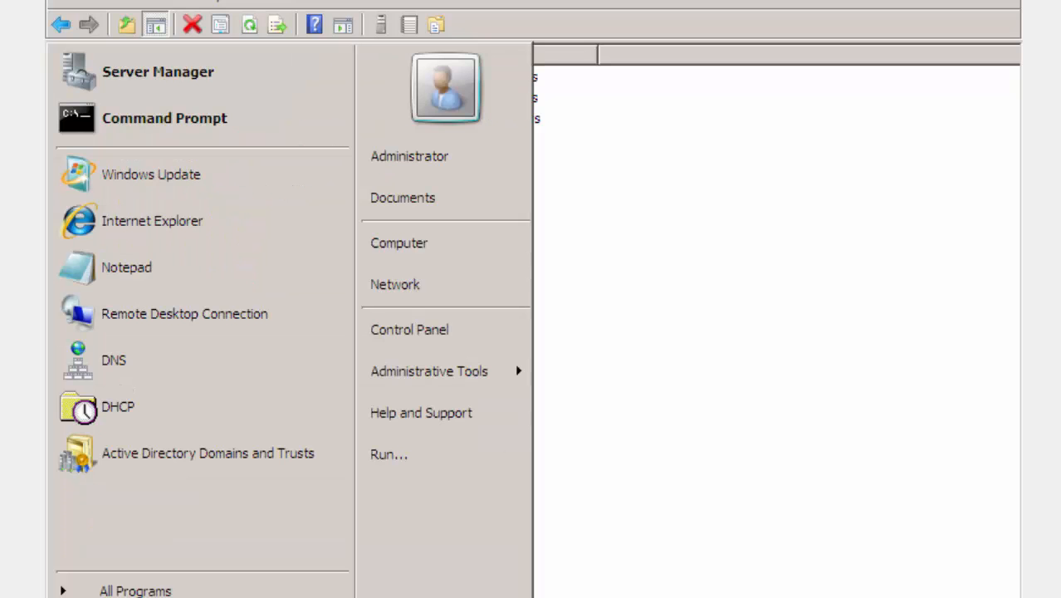
{"action": "left_click", "coordinate": [648, 357]}
{"action": "right_click", "coordinate": [160, 79]}
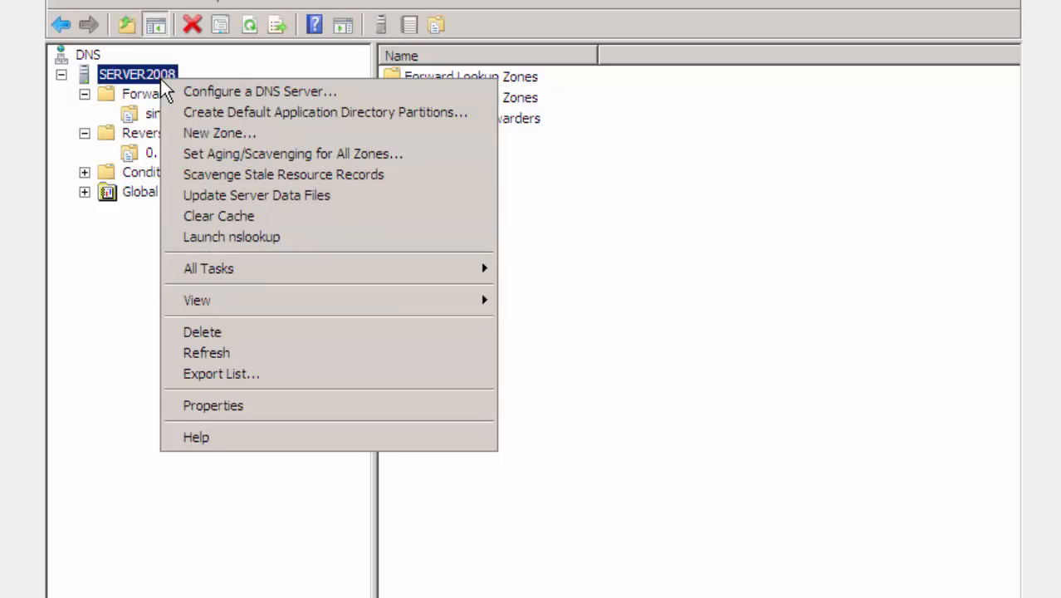
{"action": "left_click", "coordinate": [291, 237]}
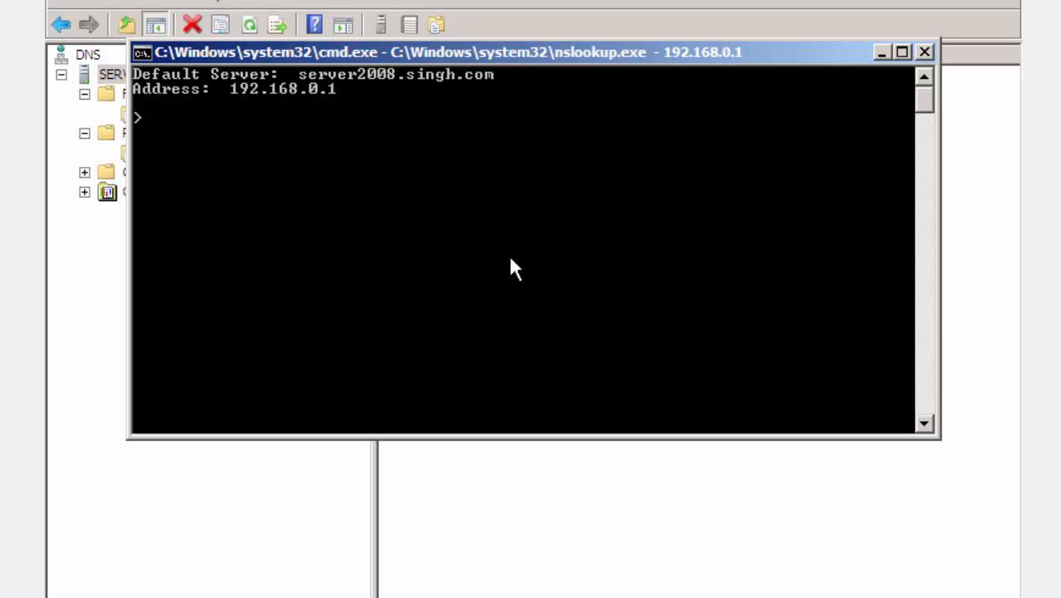
- Exit the nslookup session and run nslookup again from the command prompt
{"action": "key", "text": "ctrl+c"}
{"action": "key", "text": "Return"}
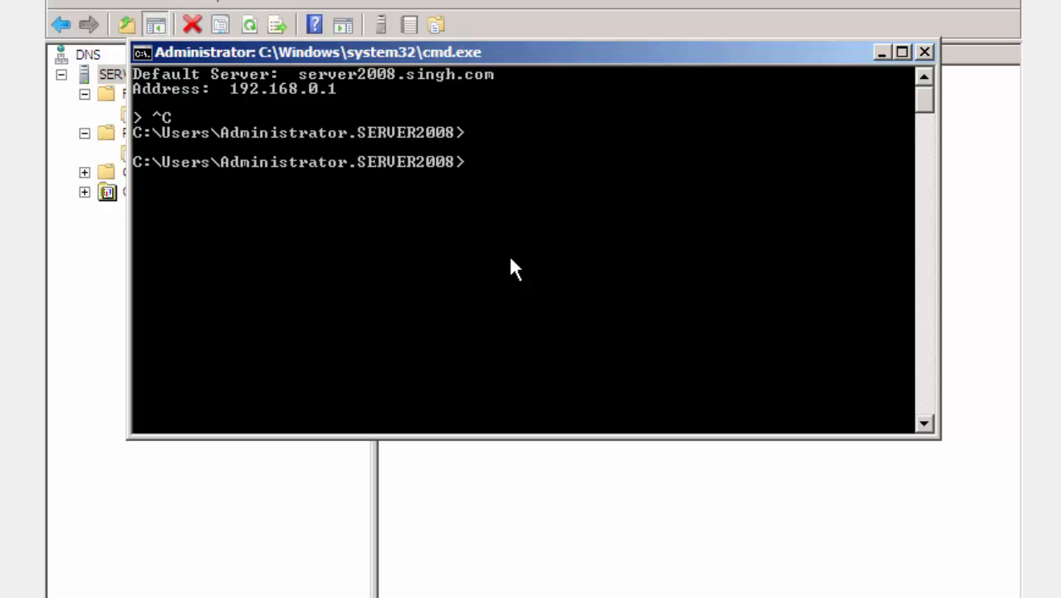
{"action": "key", "text": "Return"}
{"action": "key", "text": "Return"}
{"action": "key", "text": "Return"}
{"action": "type", "text": "nslooku"}
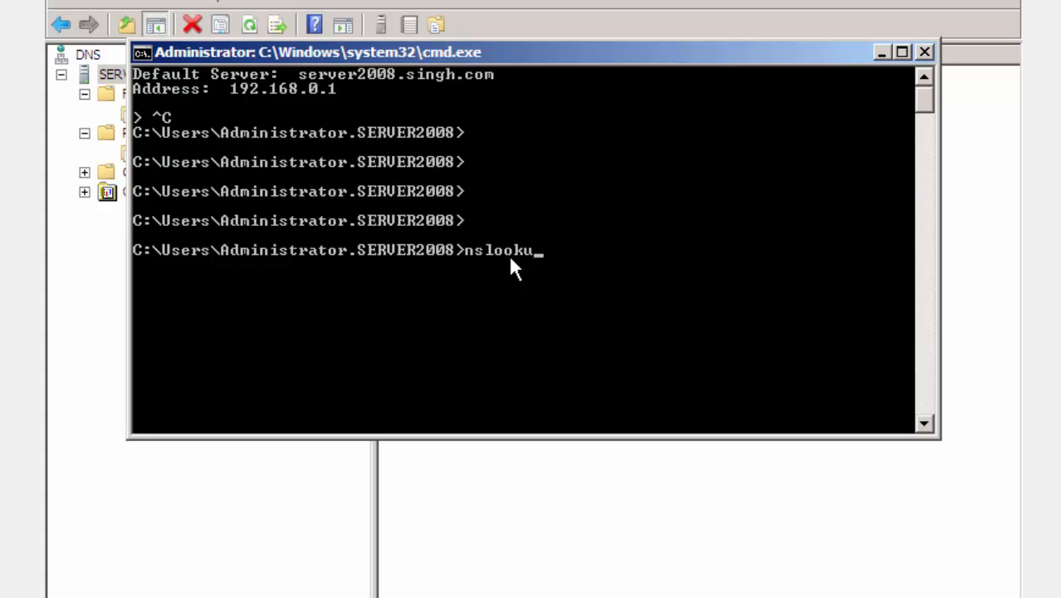
{"action": "type", "text": "p"}
{"action": "key", "text": "Return"}
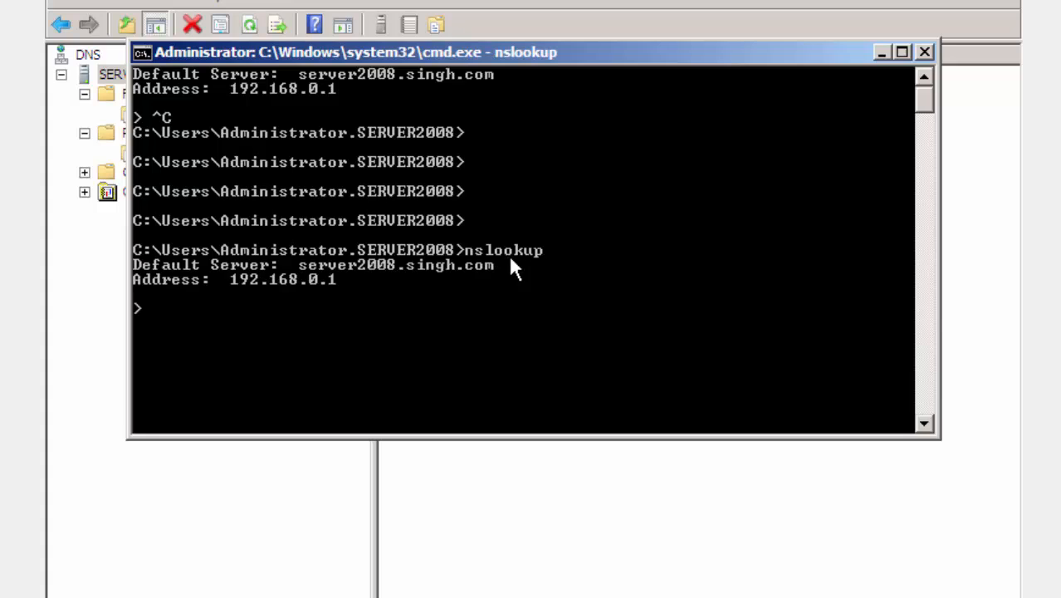